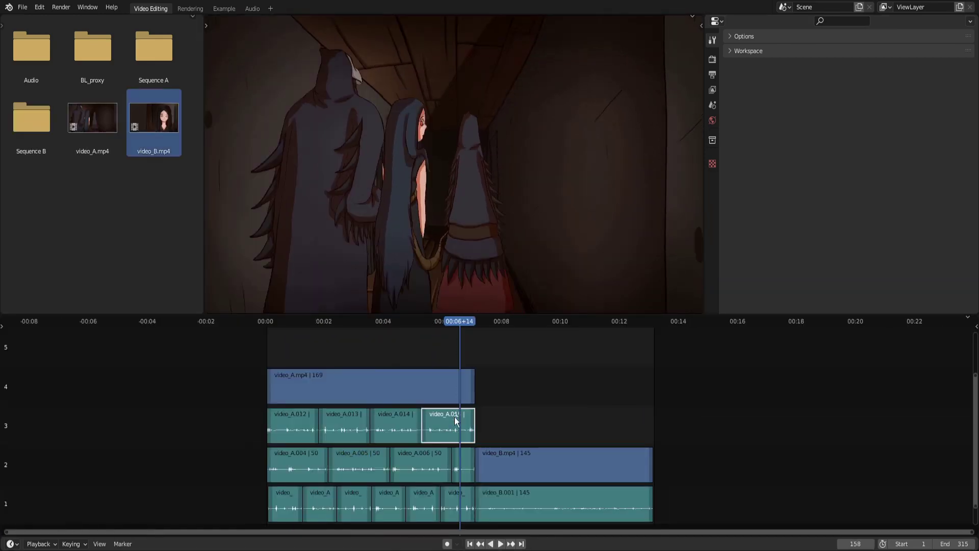
Box-select the video_A audio strips on channels 1 to 3 and group them into a meta strip.
left_click_drag(455, 418, 283, 514)
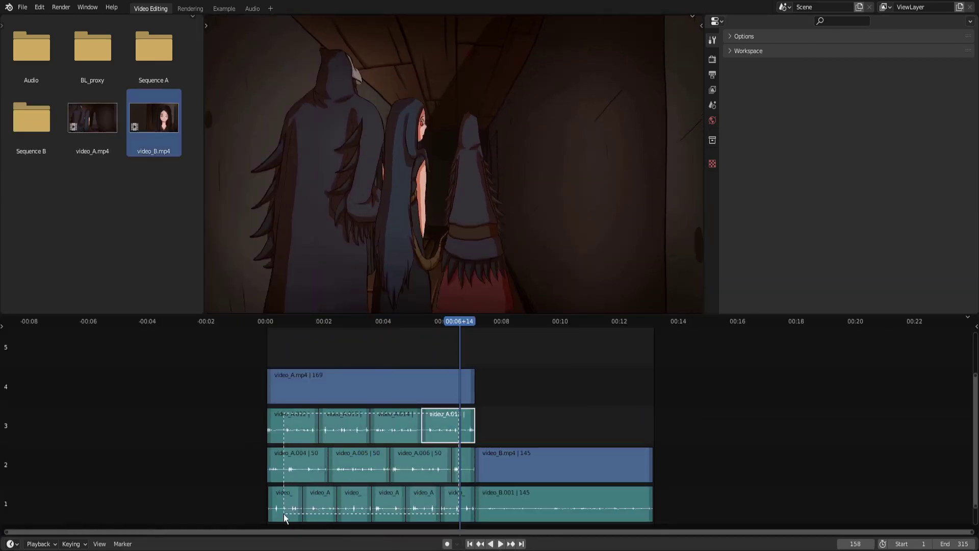
key("ctrl+g")
left_click(370, 432)
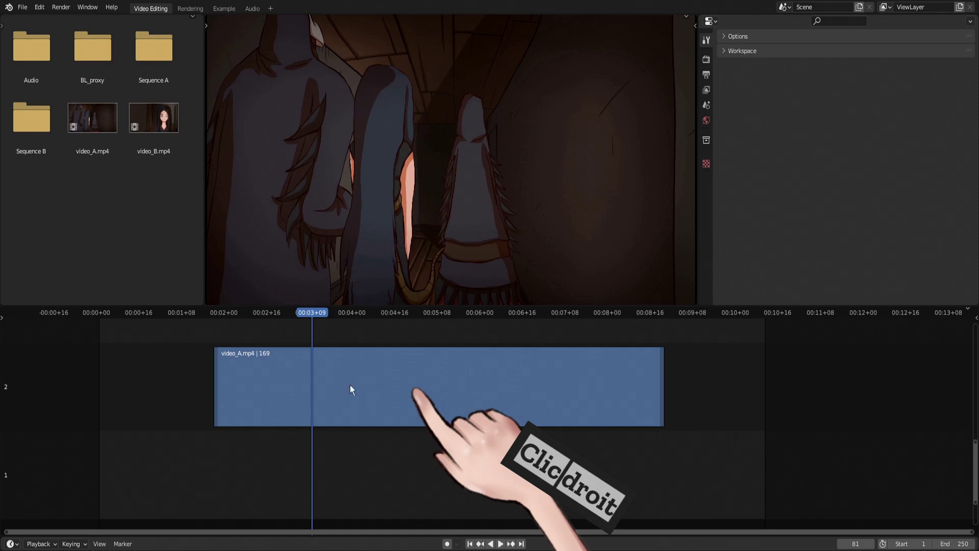
Select the video_A.mp4 strip and return the playhead to frame 1.
right_click(401, 382)
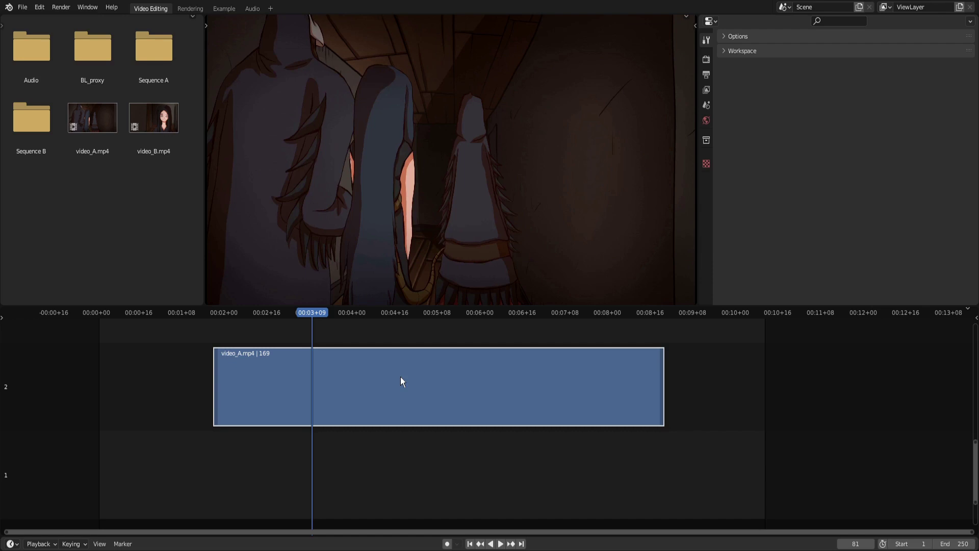
key("shift+Left")
key("Home")
Move the video_A.mp4 strip onto channel 2, starting shortly after the beginning of the timeline.
key("g")
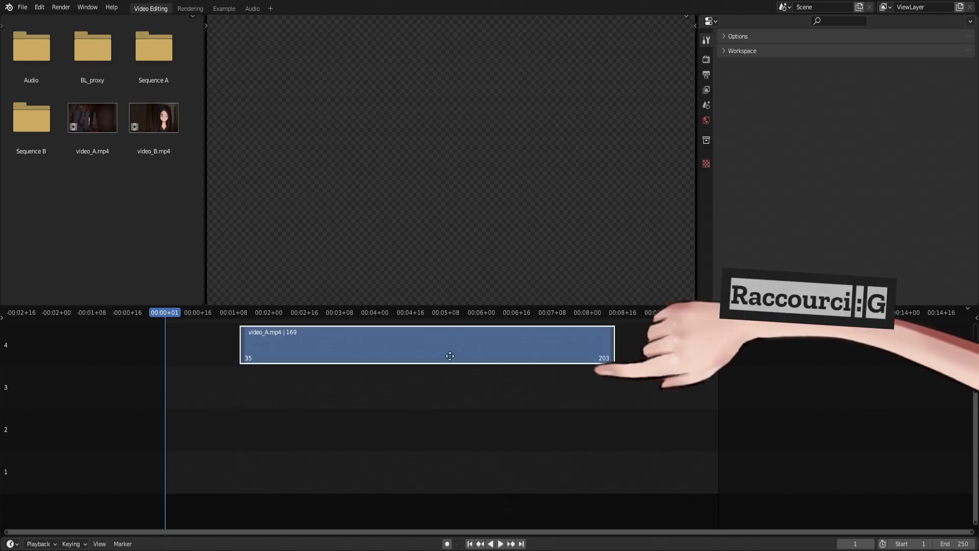
left_click(472, 385)
left_click_drag(472, 385, 360, 438)
left_click(514, 424)
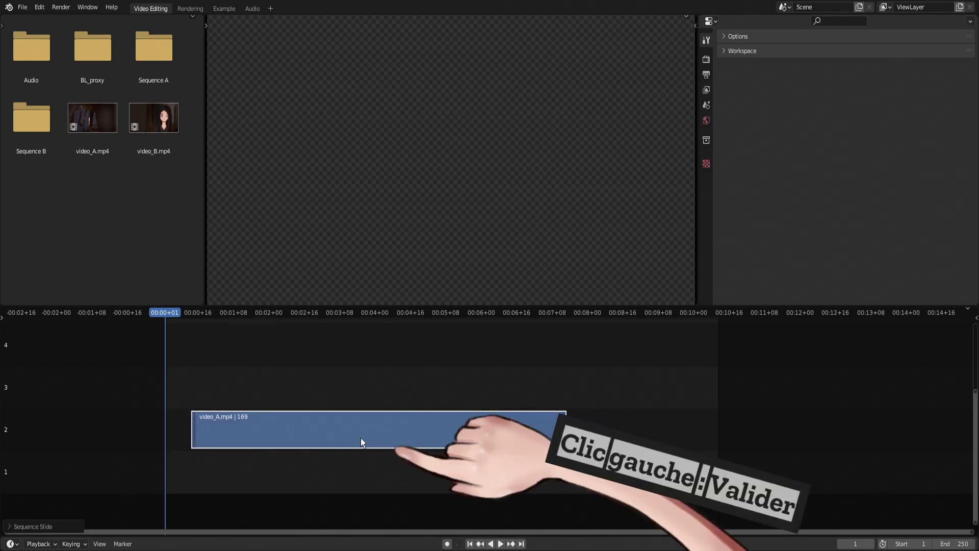
key("g")
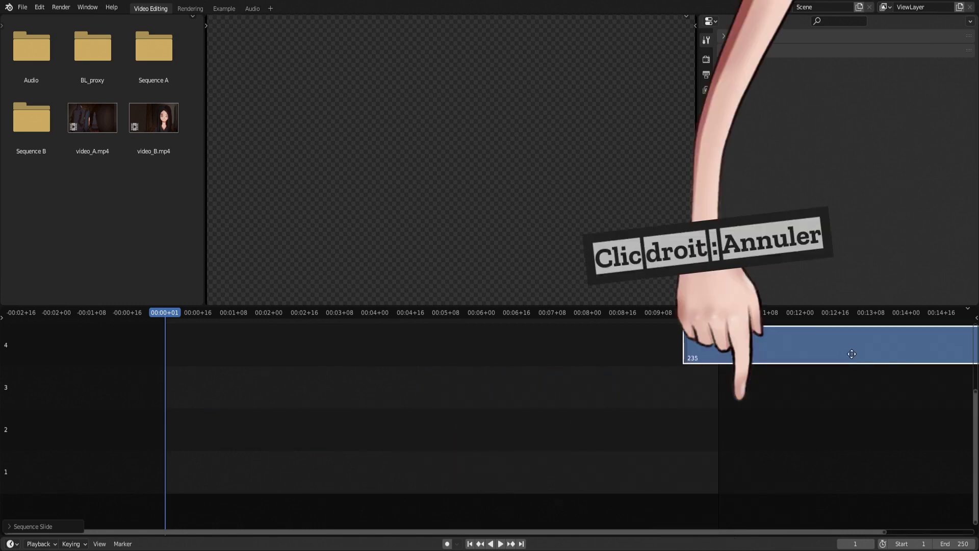
right_click(852, 353)
key("g")
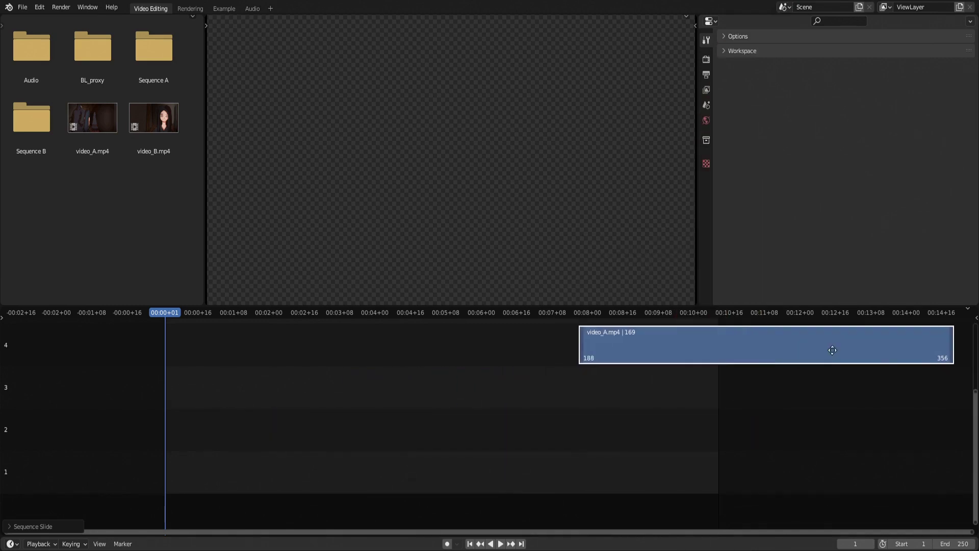
right_click(832, 350)
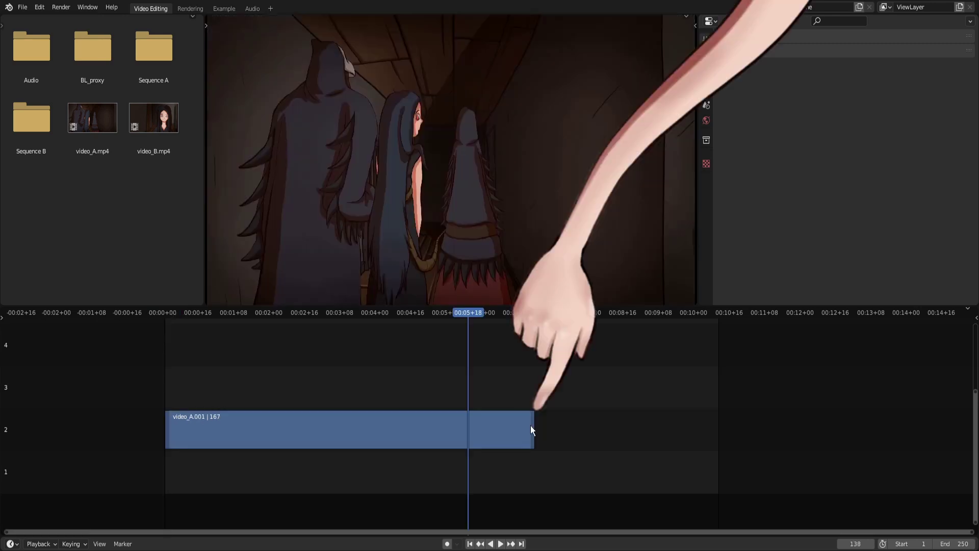
Extend the end of the video_A.001 strip on channel 2 to frame 223 and play back the extended part.
left_click_drag(533, 426, 658, 430)
key("space")
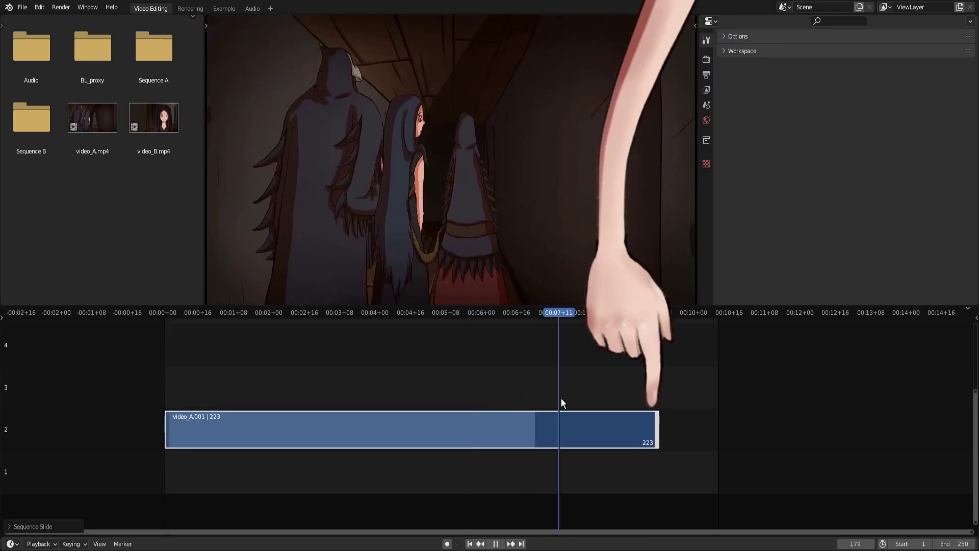
mouse_move(617, 404)
left_mouse_down()
mouse_move(661, 406)
mouse_move(302, 413)
mouse_move(632, 417)
left_mouse_up()
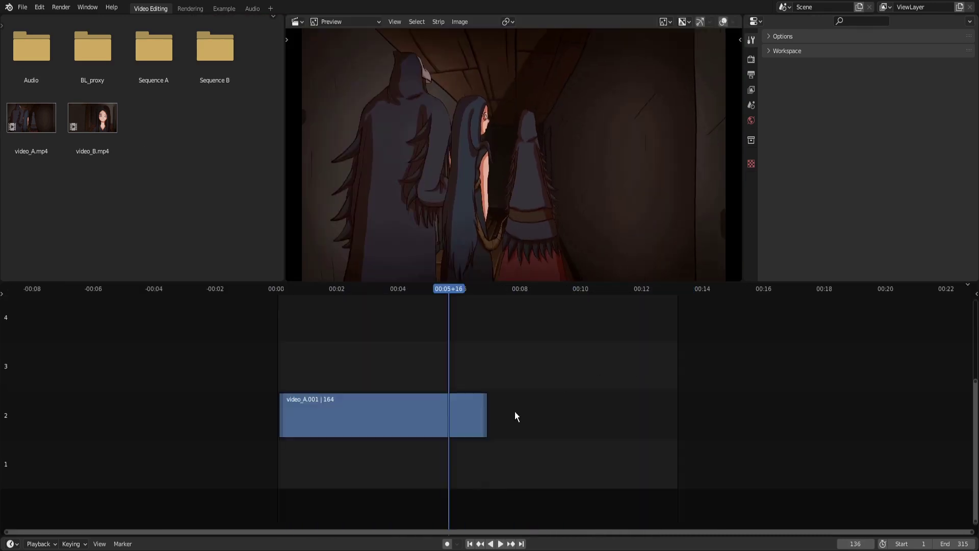
left_click_drag(485, 417, 630, 425)
left_click_drag(442, 375, 549, 391)
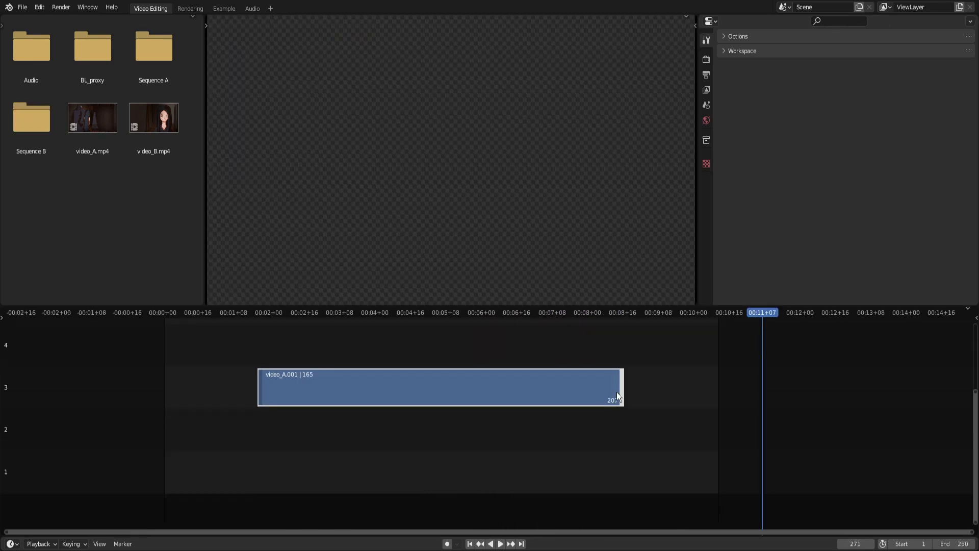
Shorten the video_A.001 strip on channel 3 by pulling its end back.
left_click_drag(622, 393, 523, 391)
left_click_drag(357, 401, 755, 400, "shift")
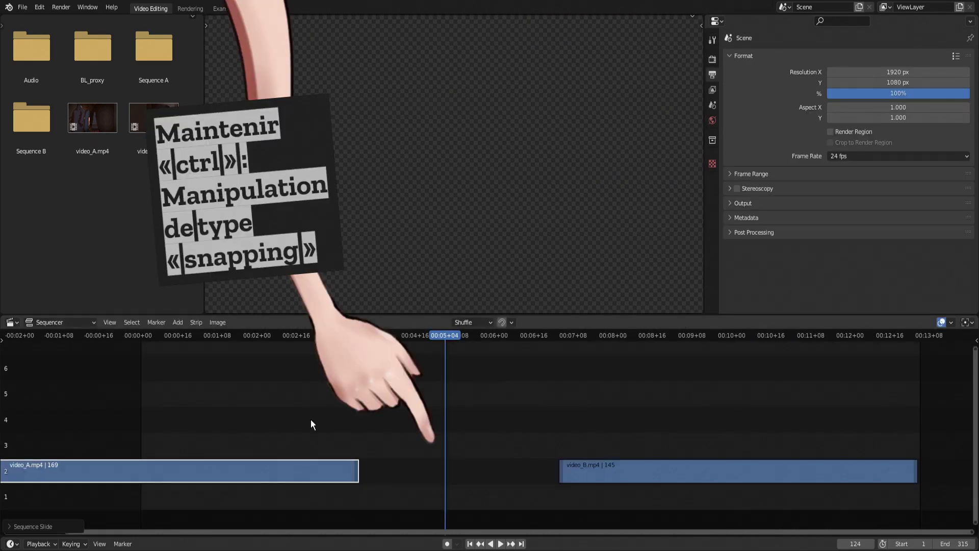
Move the video_A.mp4 strip with snapping so its end meets the start of video_B.mp4 on channel 2.
key("g")
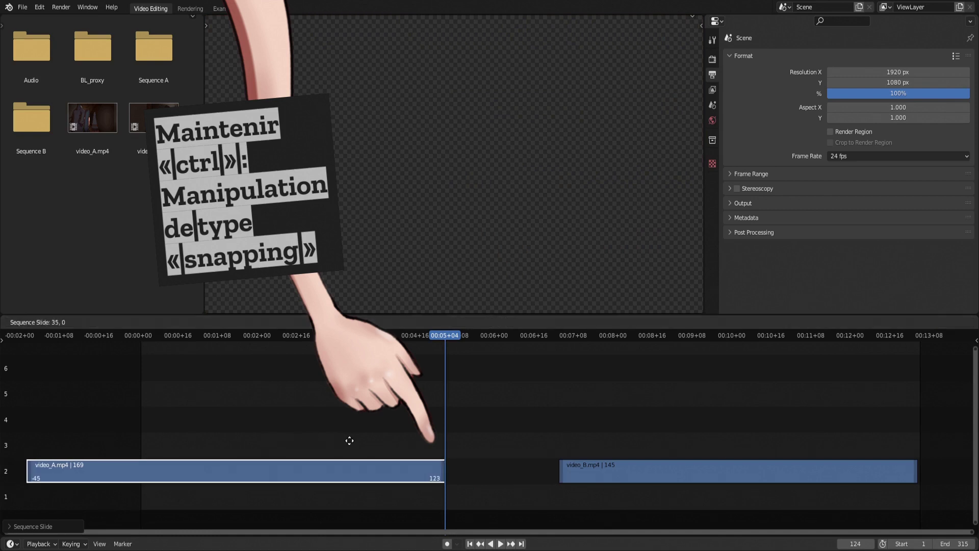
left_click_drag(365, 441, 471, 443, "ctrl")
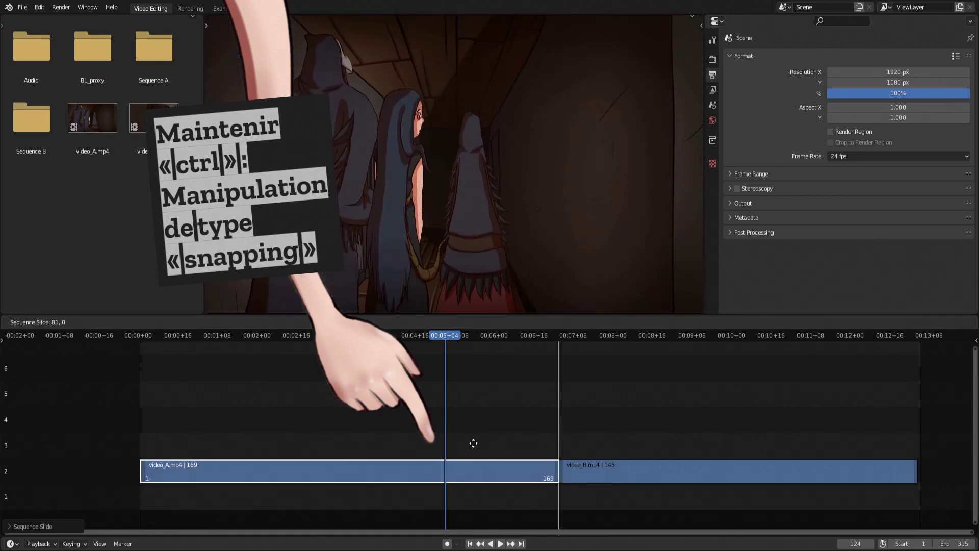
left_click(474, 443)
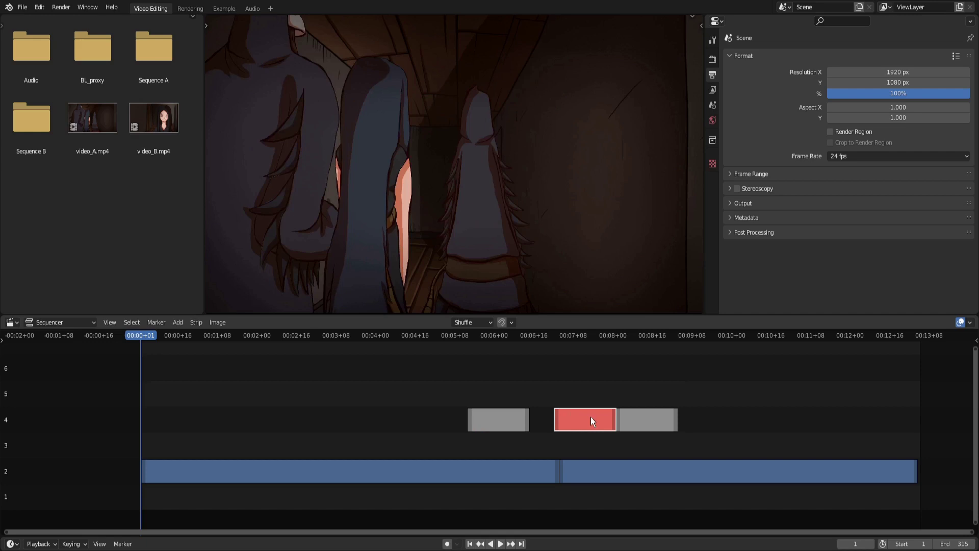
Slide the red strip on channel 4 to just before the first gray strip.
left_click_drag(590, 417, 434, 422)
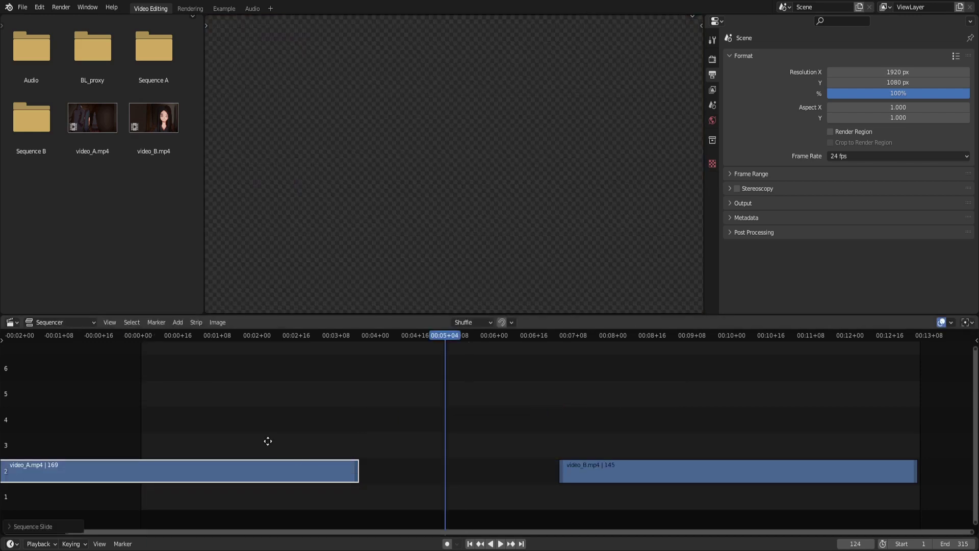
Slide video_A.mp4 back against the start of video_B.mp4 and open the sequencer's snapping options.
key("g")
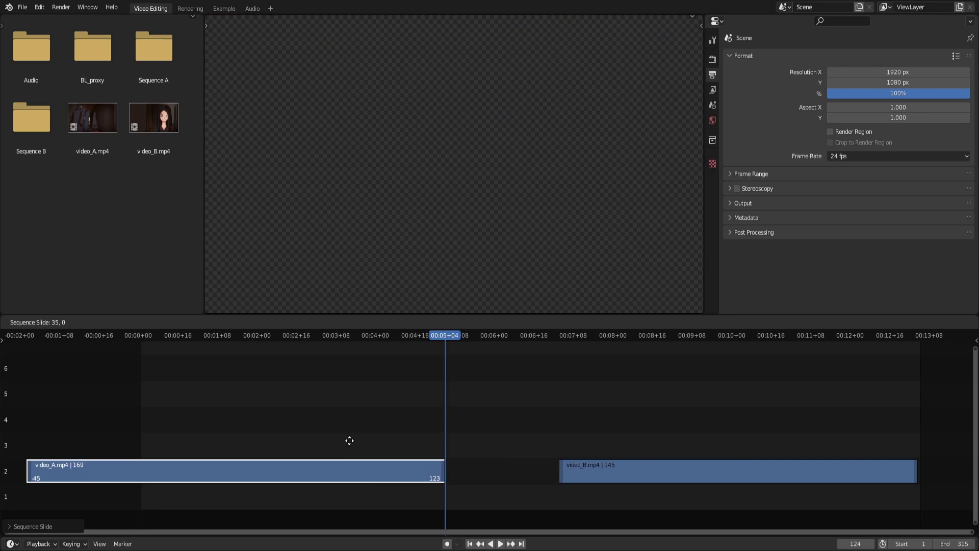
left_click(509, 443)
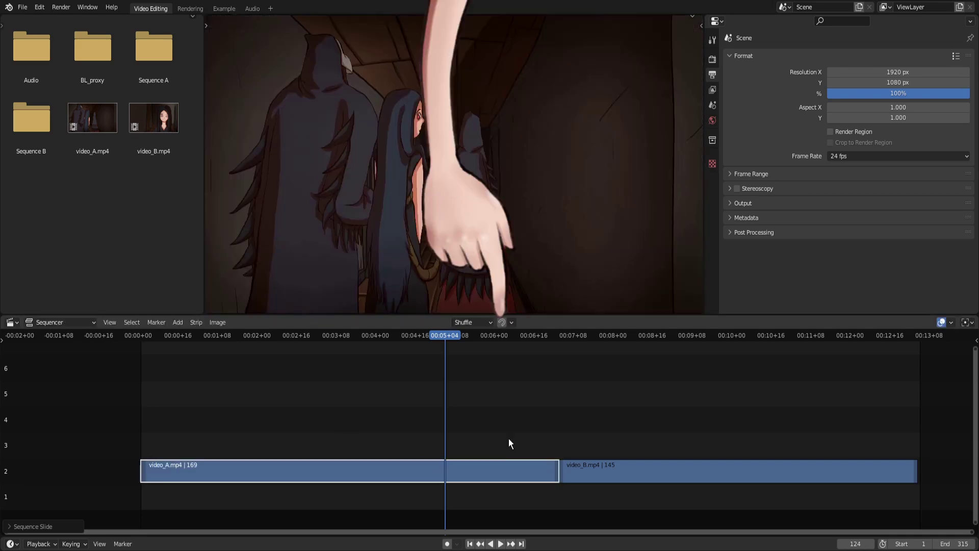
mouse_move(531, 472)
left_mouse_down()
mouse_move(449, 474)
mouse_move(531, 472)
left_mouse_up()
left_click(510, 322)
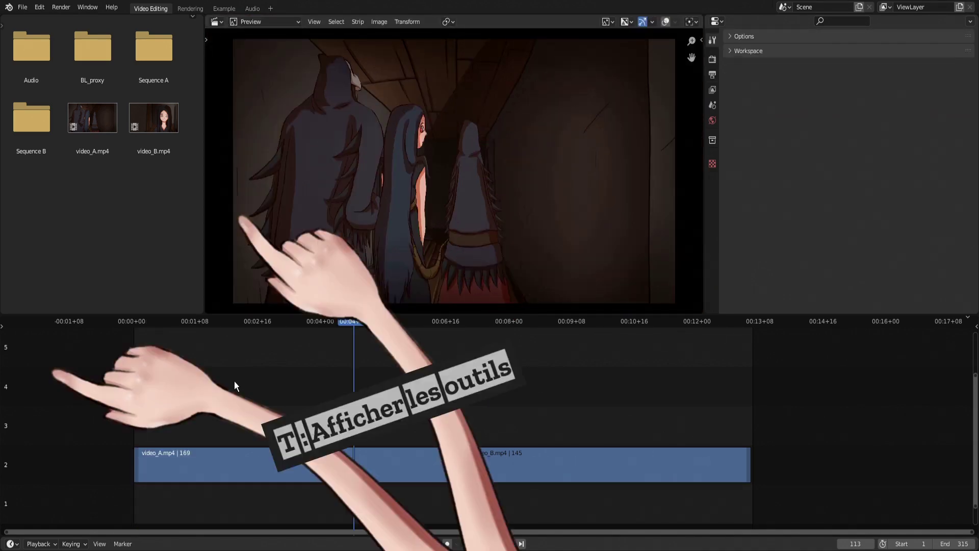
Display the toolbar in both the preview and the sequencer.
key("t")
key("t")
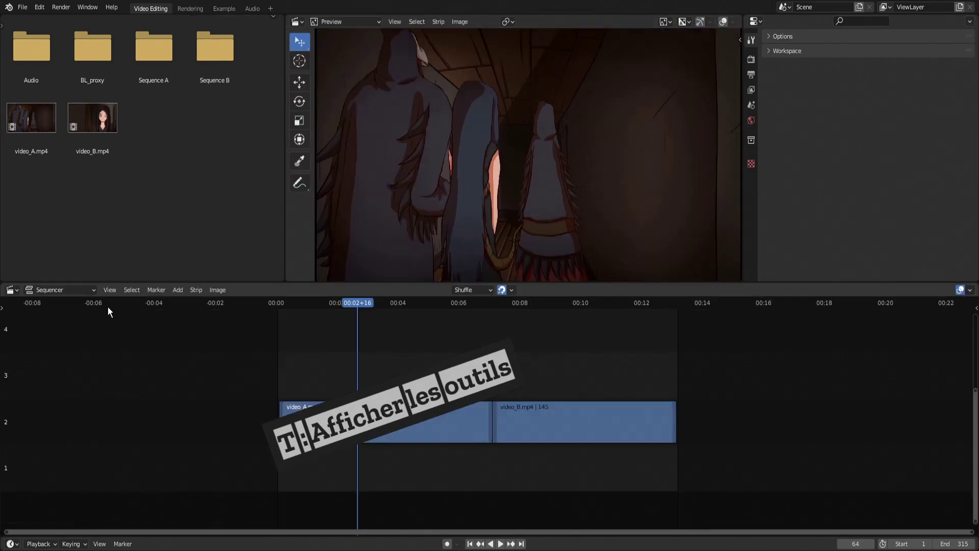
left_click(109, 289)
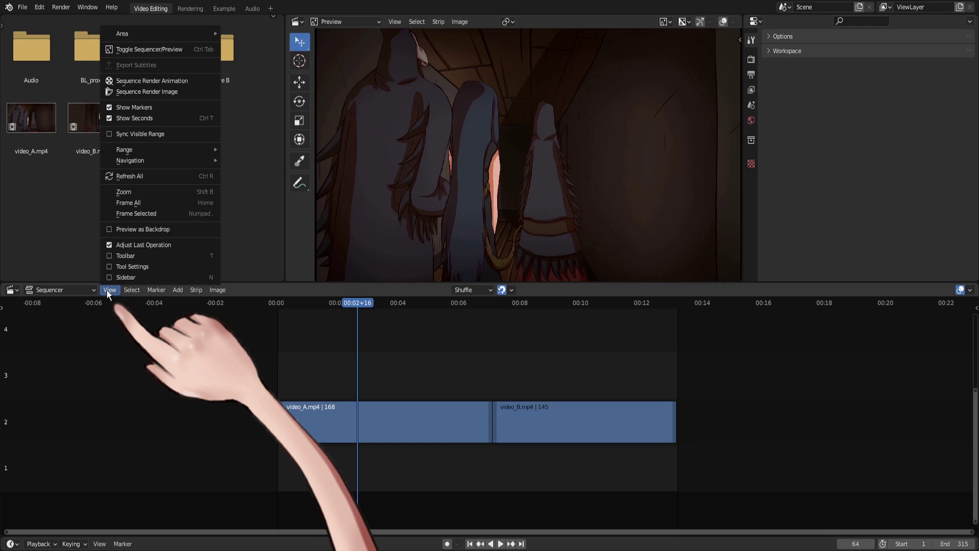
left_click(121, 257)
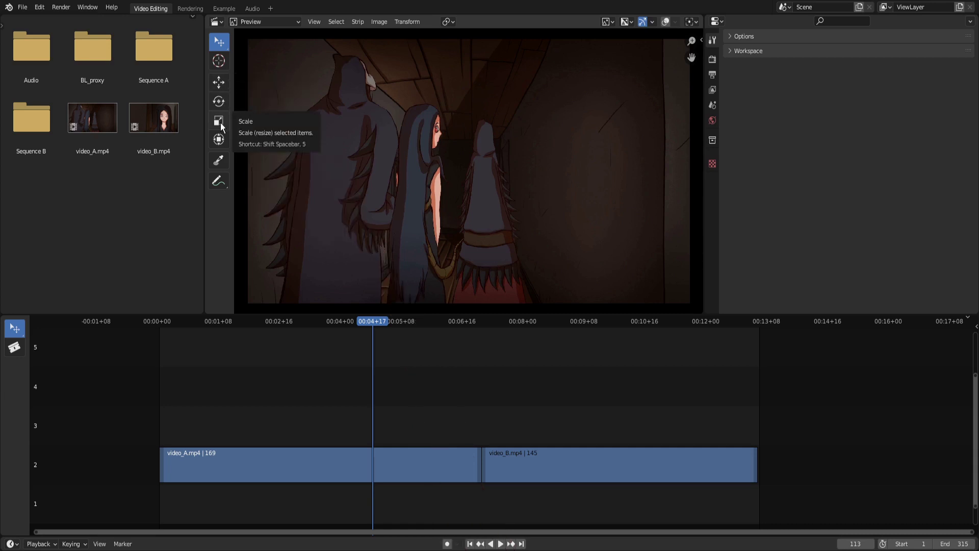
With the Move tool active, go to frame 181 and shift the video_B.mp4 image slightly in the preview.
key("shift+space")
key("3")
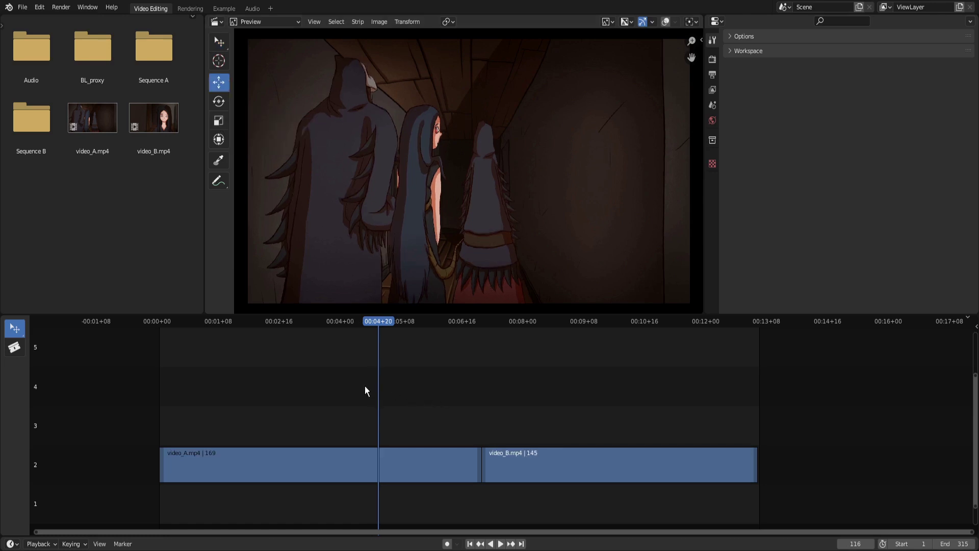
left_click(466, 175)
left_click_drag(396, 376, 505, 336)
left_click(528, 214)
mouse_move(461, 170)
left_mouse_down()
mouse_move(491, 137)
mouse_move(440, 182)
mouse_move(478, 212)
mouse_move(463, 157)
left_mouse_up()
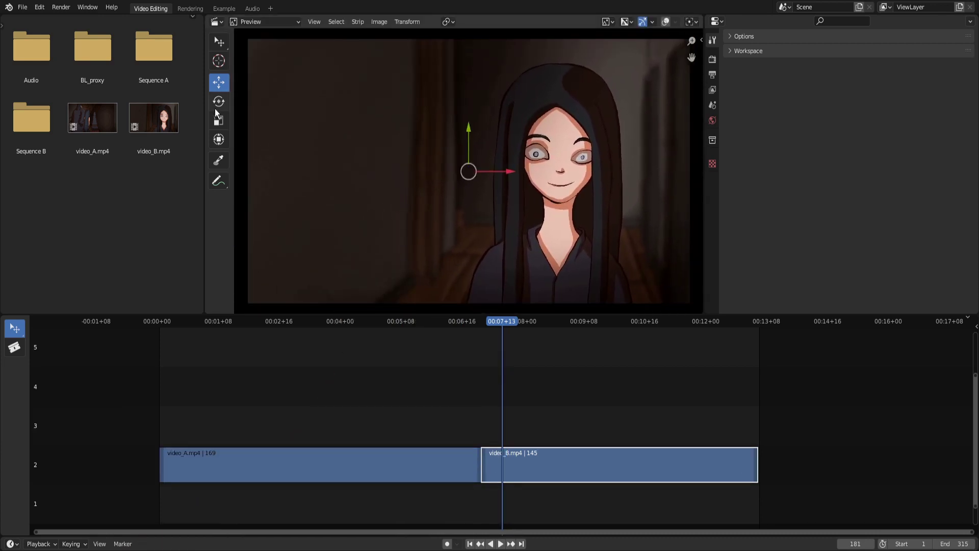
Turn the video_B.mp4 image clockwise with the Rotate tool and enlarge it slightly with the Scale tool.
key("shift+space")
key("r")
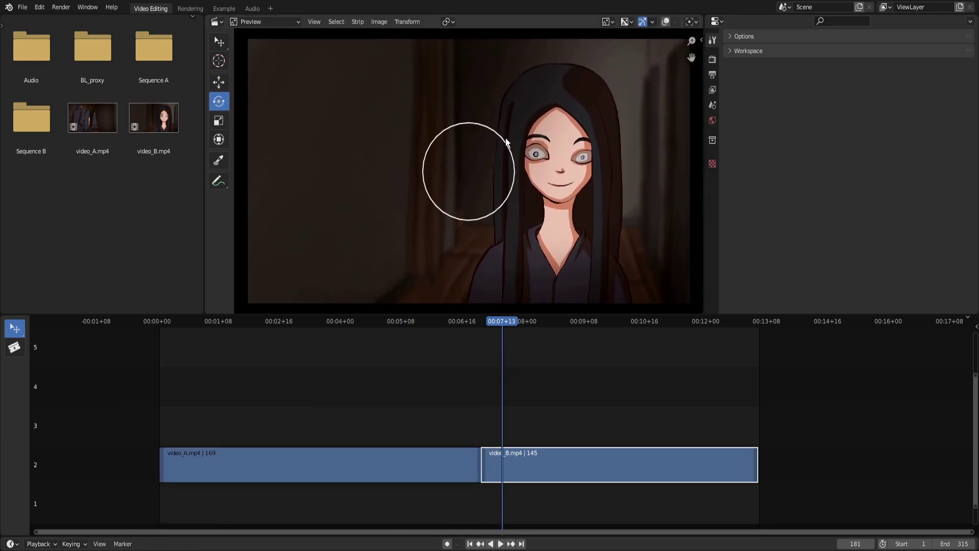
left_click_drag(507, 142, 242, 142)
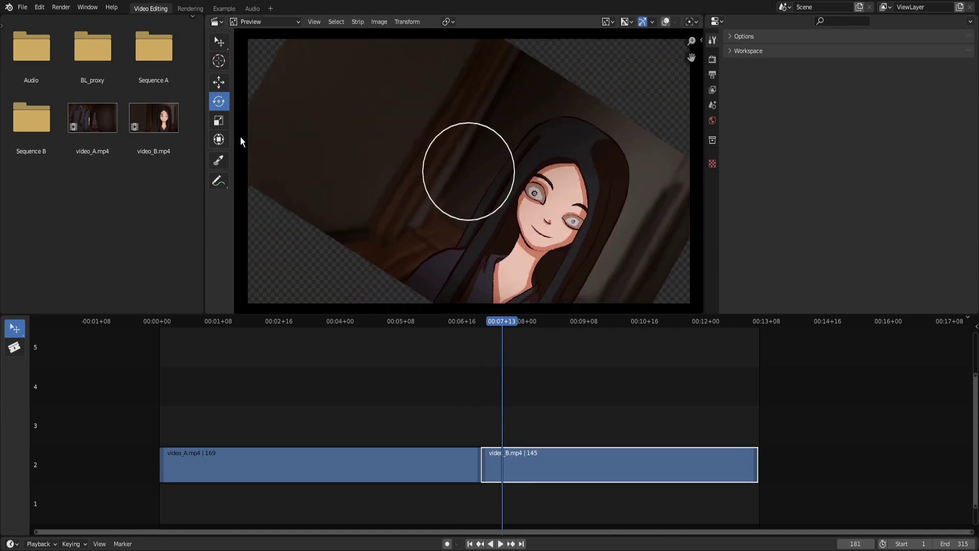
left_click(219, 120)
left_click_drag(512, 165, 531, 161)
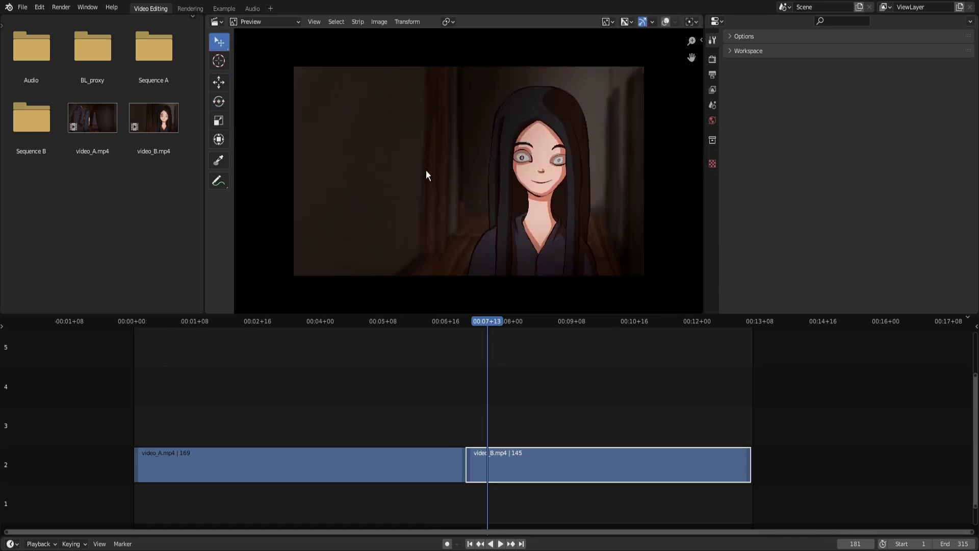
Transform the video_B.mp4 image directly in the preview by moving it, rotating it about -12.7 degrees and scaling it.
key("g")
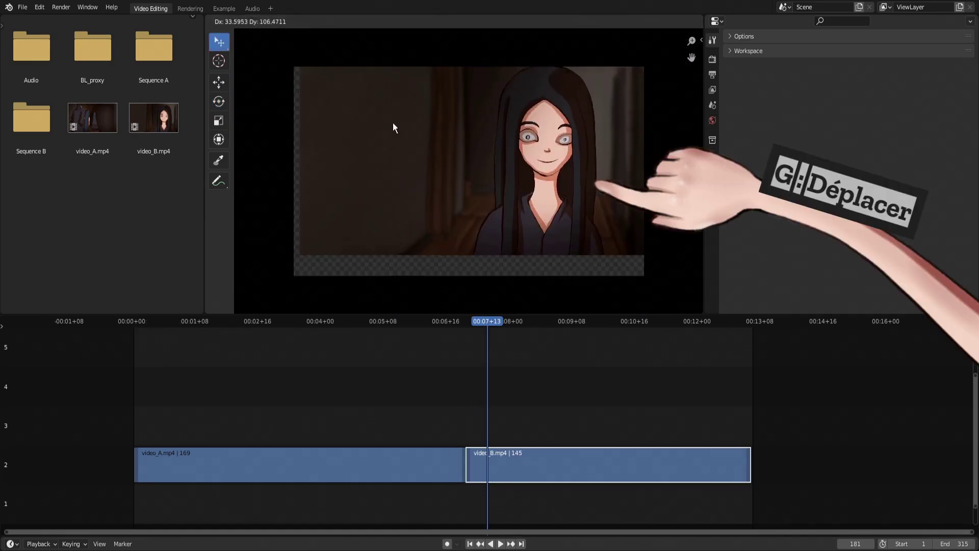
key("r")
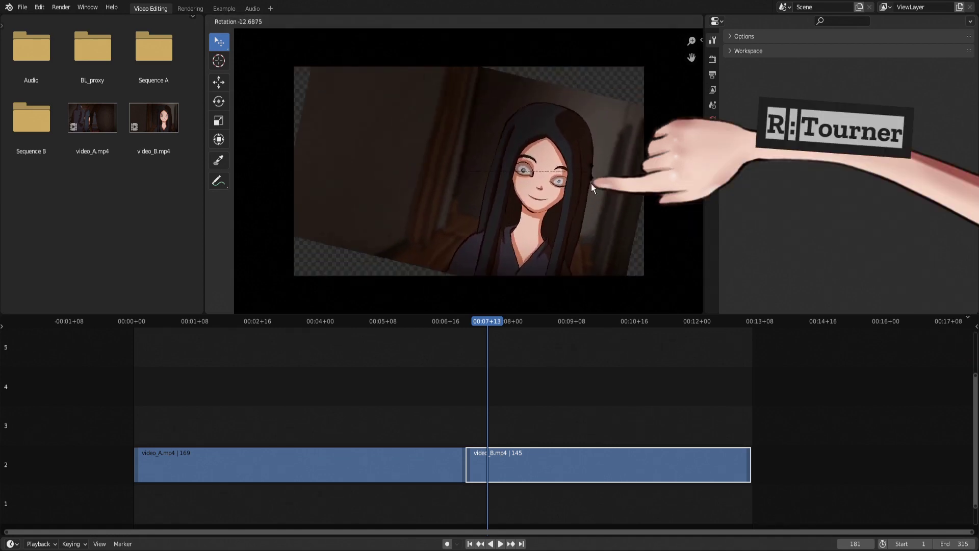
key("s")
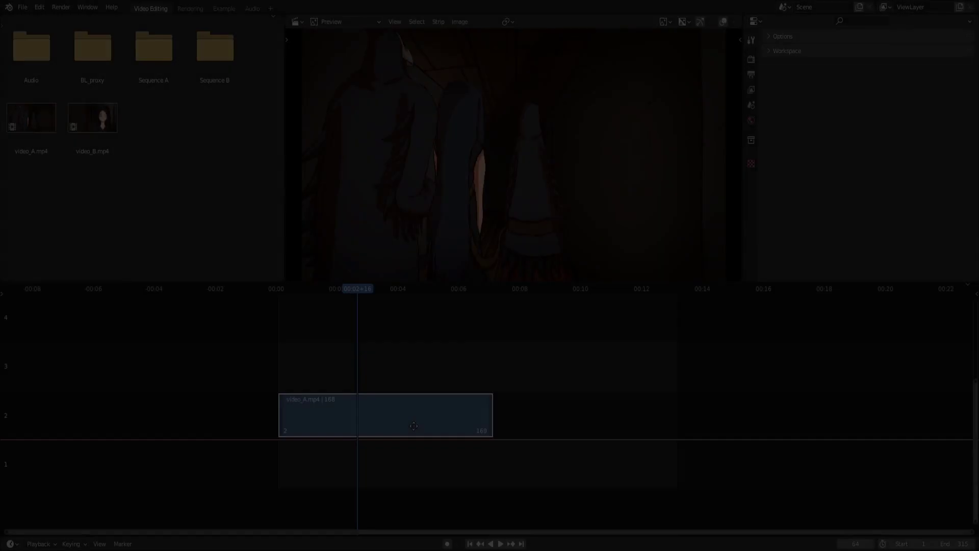
Slide the video_A.mp4 strip along channel 2, set the playhead at the strip's start and play the timeline.
mouse_move(433, 431)
left_mouse_down()
mouse_move(414, 431)
mouse_move(481, 439)
mouse_move(392, 431)
mouse_move(444, 431)
left_mouse_up()
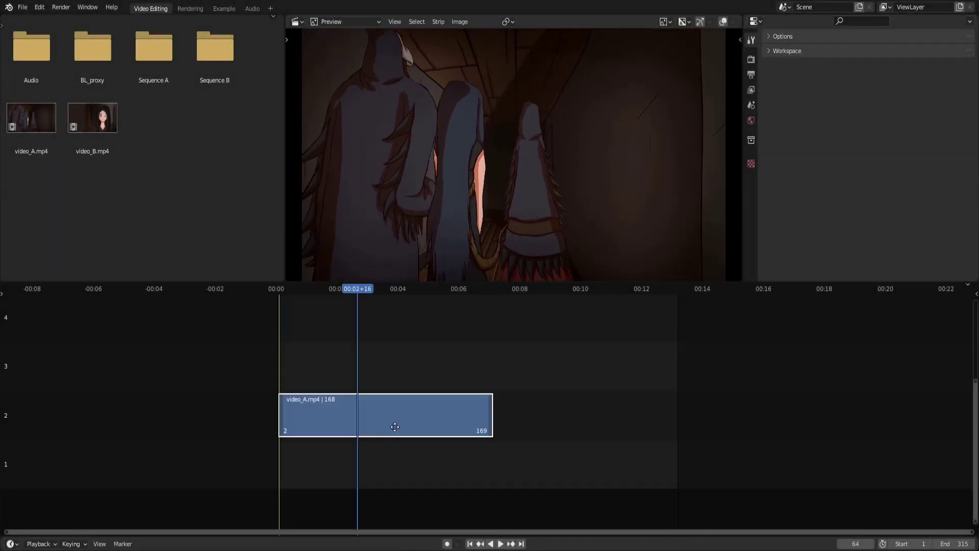
left_click(278, 288)
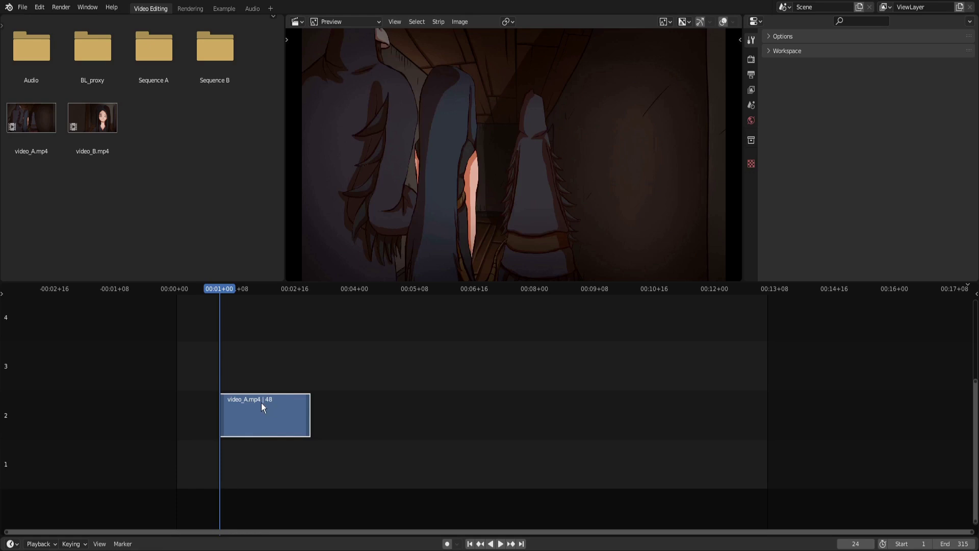
key("space")
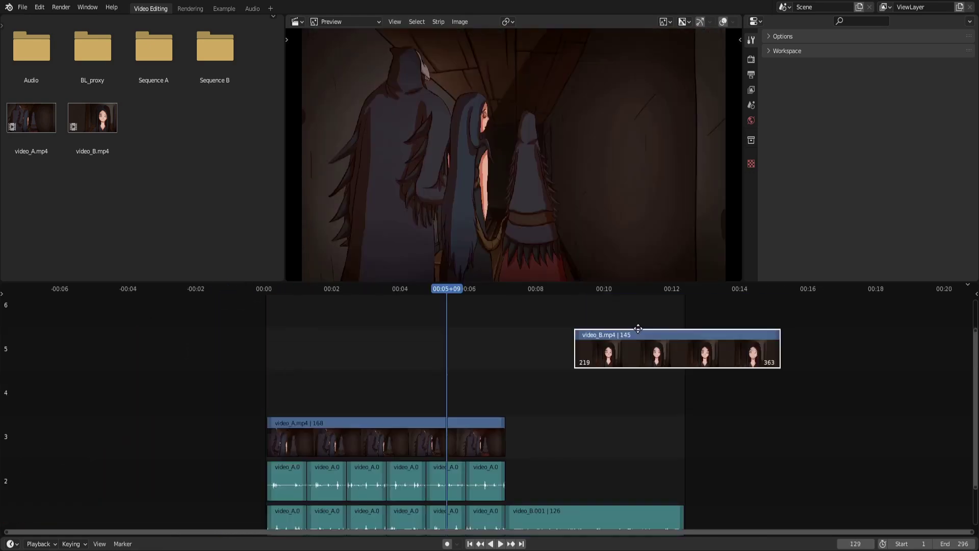
Move the video_B.mp4 strip down from channel 5 and closer to the end of video_A.mp4.
left_click_drag(647, 347, 548, 390)
Select several strips together and reposition them in the timeline, including an audio strip on channel 1.
left_click_drag(433, 357, 483, 409)
left_click(474, 441, "shift")
key("g")
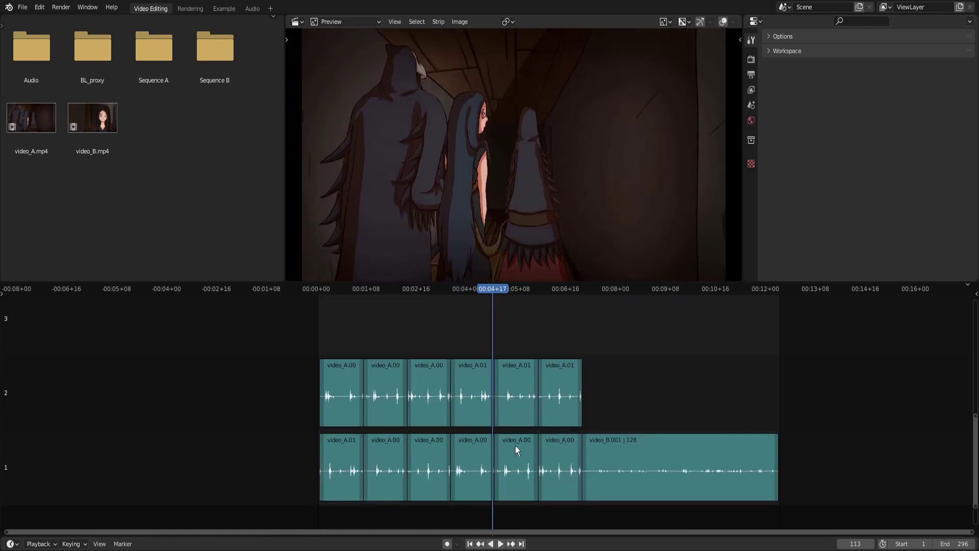
mouse_move(516, 446)
left_mouse_down()
mouse_move(516, 322)
mouse_move(517, 454)
mouse_move(515, 324)
mouse_move(531, 461)
mouse_move(521, 461)
left_mouse_up()
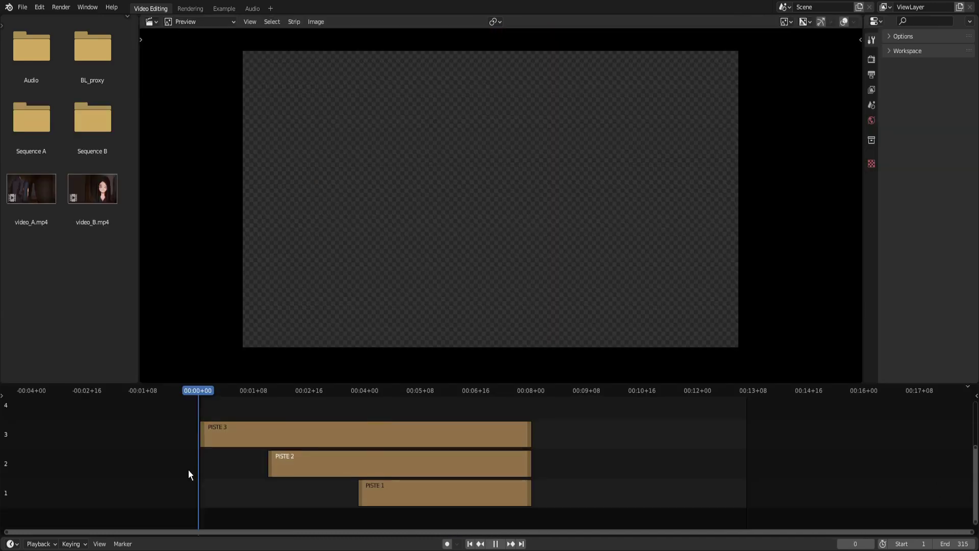
Scrub the playhead across the stacked PISTE 1, 2 and 3 strips to examine their layering in the preview.
left_click_drag(191, 470, 375, 475)
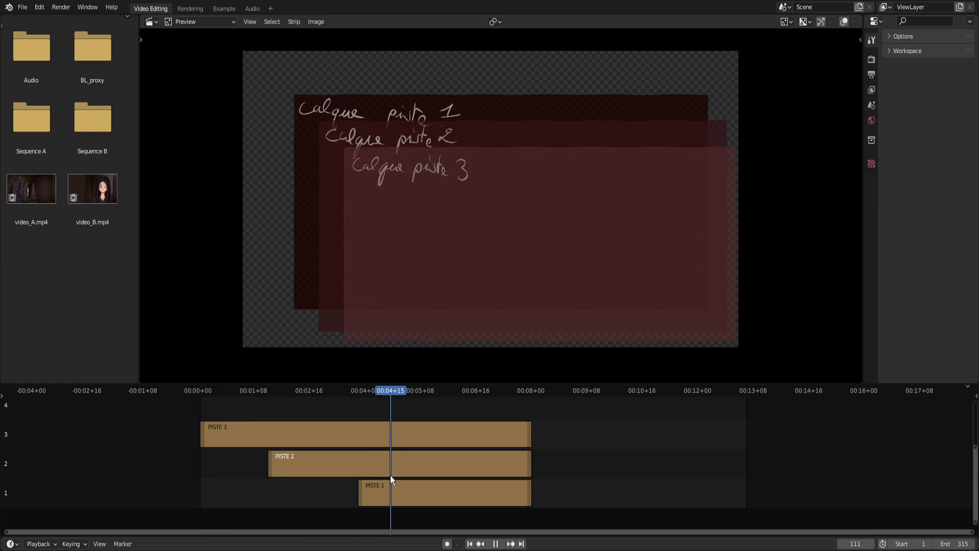
left_click(391, 476)
left_click_drag(230, 412, 372, 414)
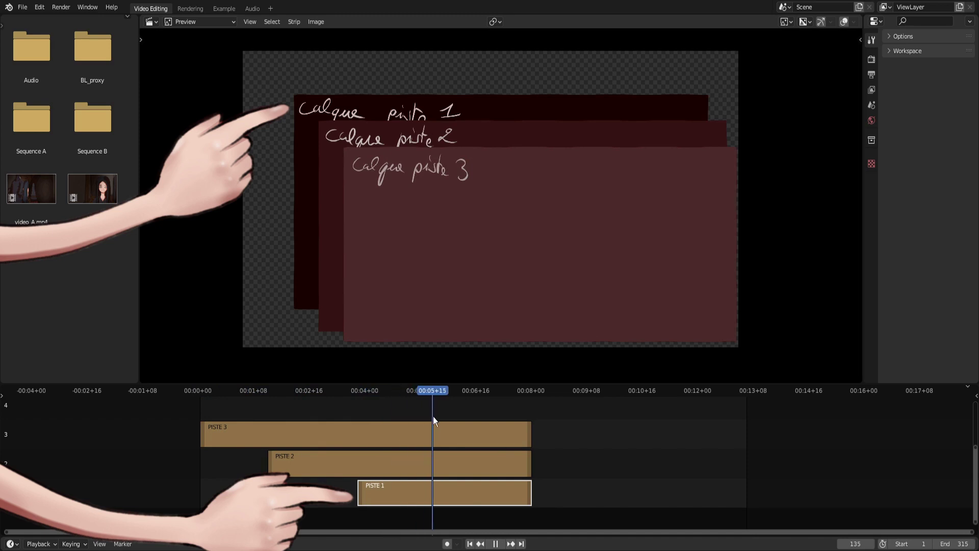
left_click_drag(433, 416, 434, 416)
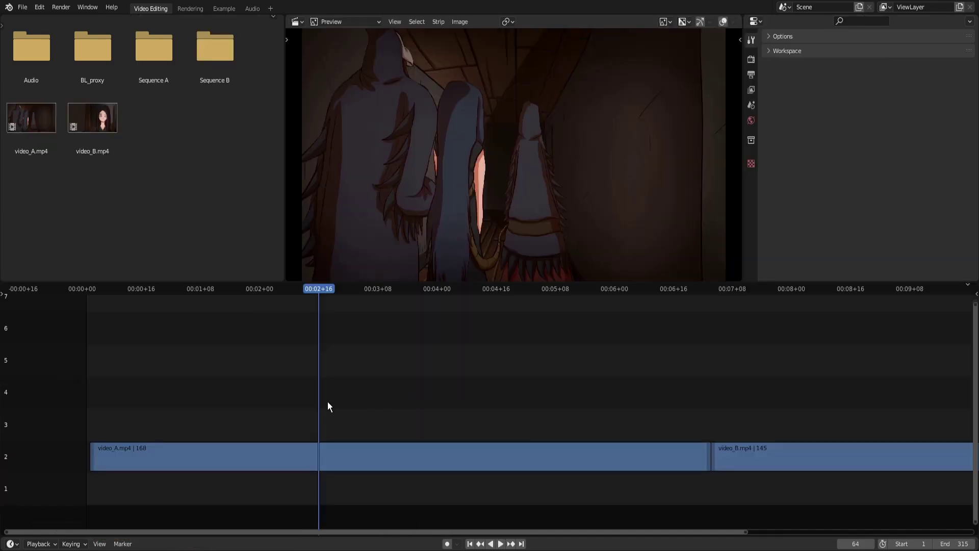
Pan and zoom around the video_A.mp4 and video_B.mp4 strips in the timeline and around the preview image.
middle_click_drag(327, 406, 427, 394)
scroll(427, 393, "down", 12)
scroll(475, 423, "up", 5)
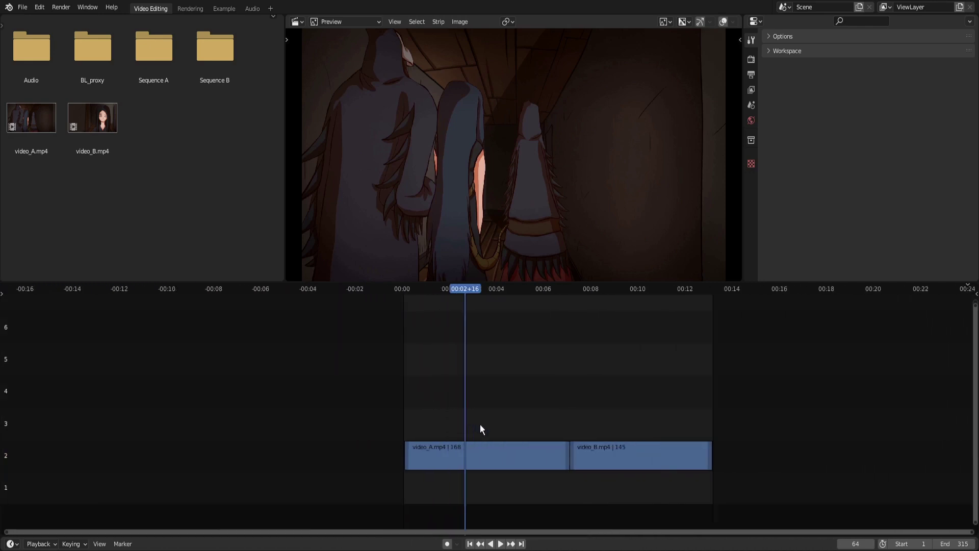
scroll(480, 424, "up", 5)
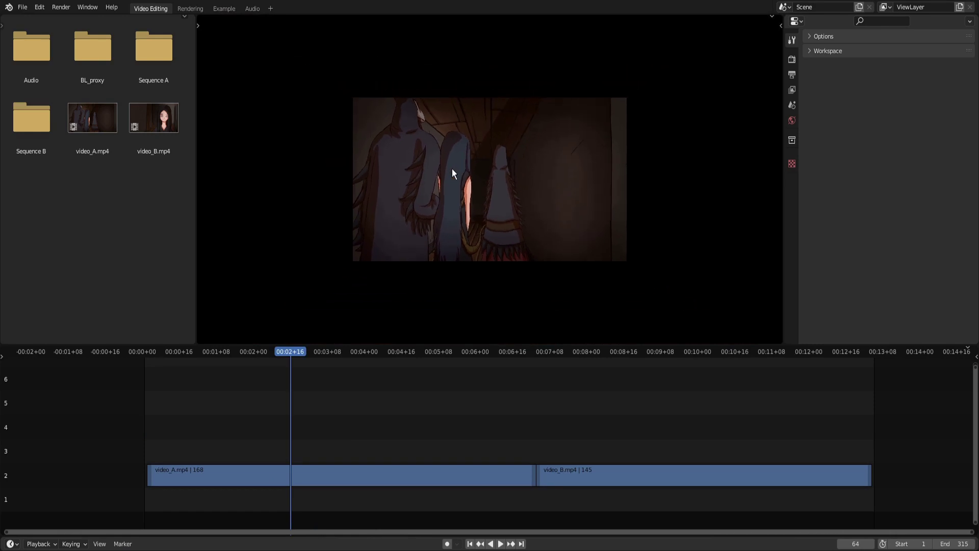
scroll(452, 169, "up", 4)
scroll(452, 169, "down", 3)
scroll(452, 169, "up", 1)
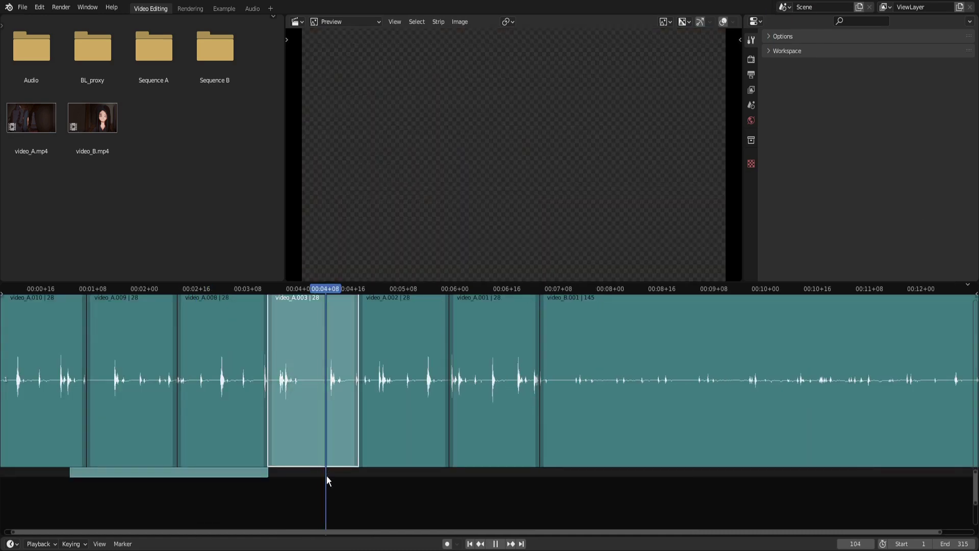
Cut unwanted pieces out of the video_A.003 audio strip around frames 104 and 109 and slide the remaining piece against its neighbour.
key("k")
right_click_drag(326, 475, 332, 434, "shift")
key("k")
key("Delete")
key("k")
left_click(353, 433)
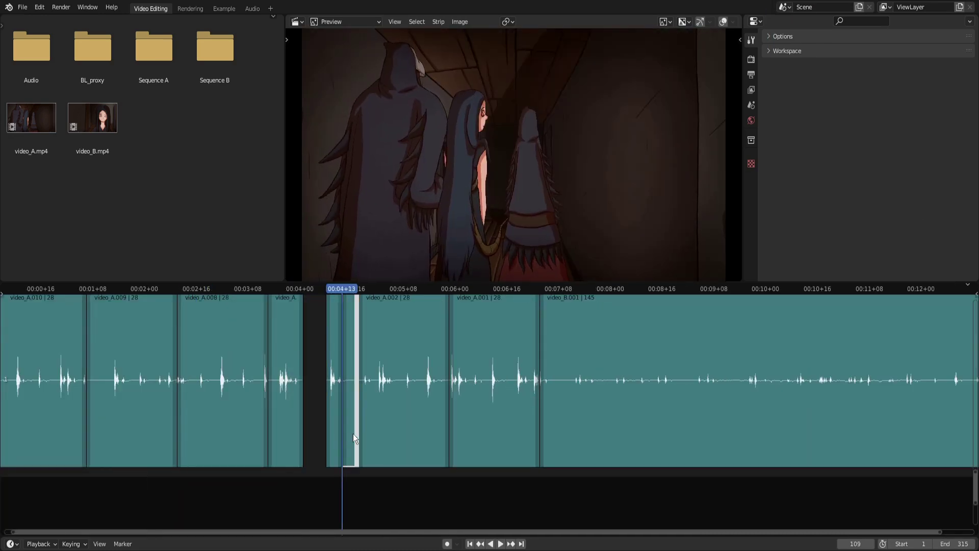
key("Delete")
left_click_drag(332, 430, 308, 440)
right_click_drag(284, 471, 327, 462, "shift")
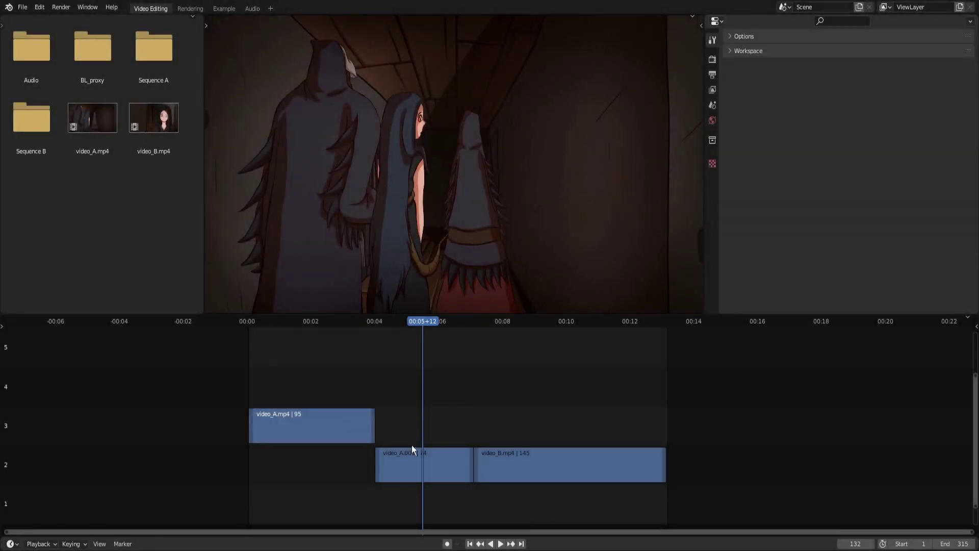
Select the video_A.001 and video_A.mp4 strips together and move them 35 frames later and two channels up.
left_click(423, 464)
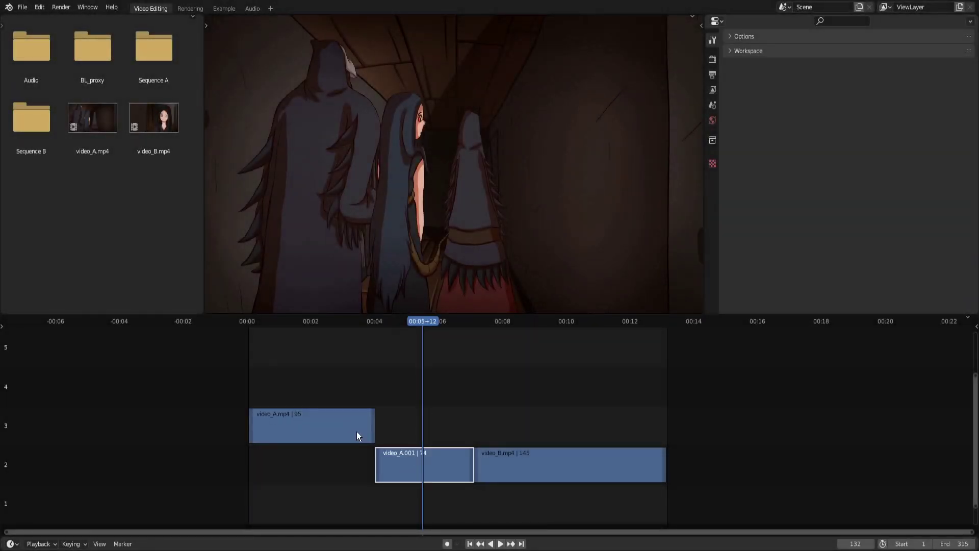
right_click(341, 424, "shift")
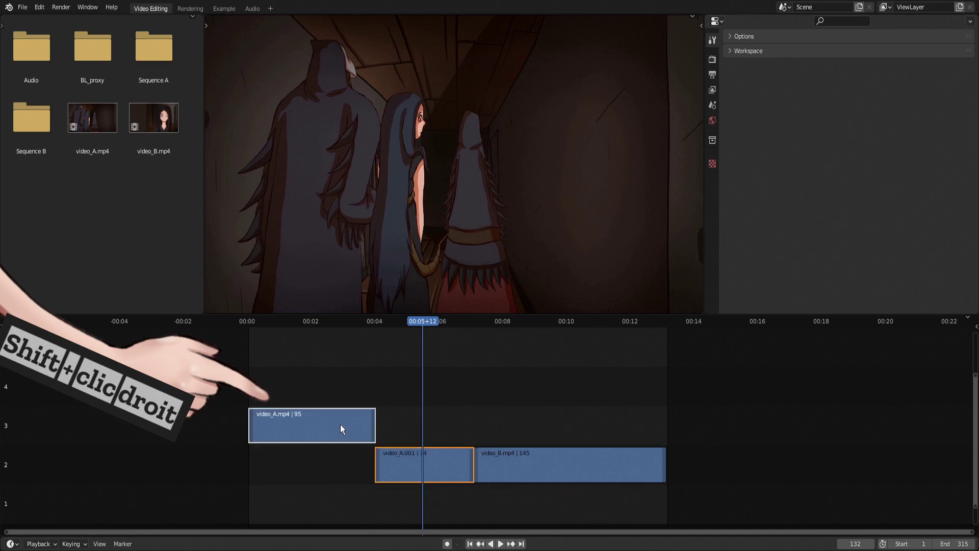
key("g")
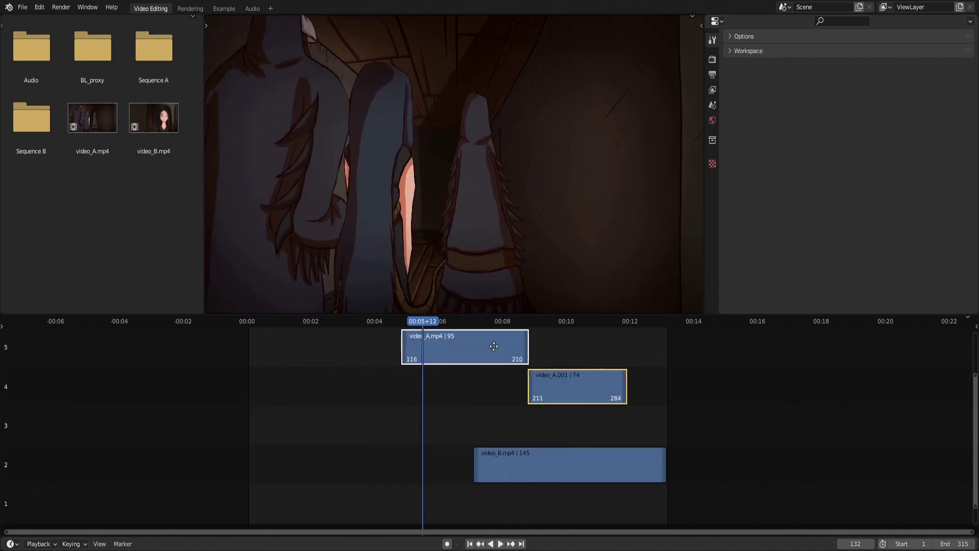
left_click(386, 357)
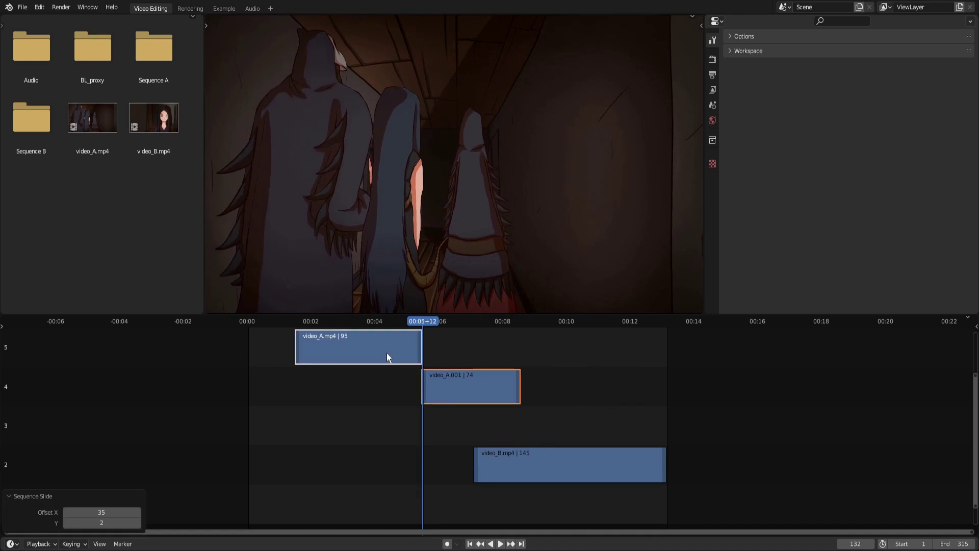
Box-select the video_A.mp4, video_A.001 and video_B.mp4 strips and start moving them together.
key("b")
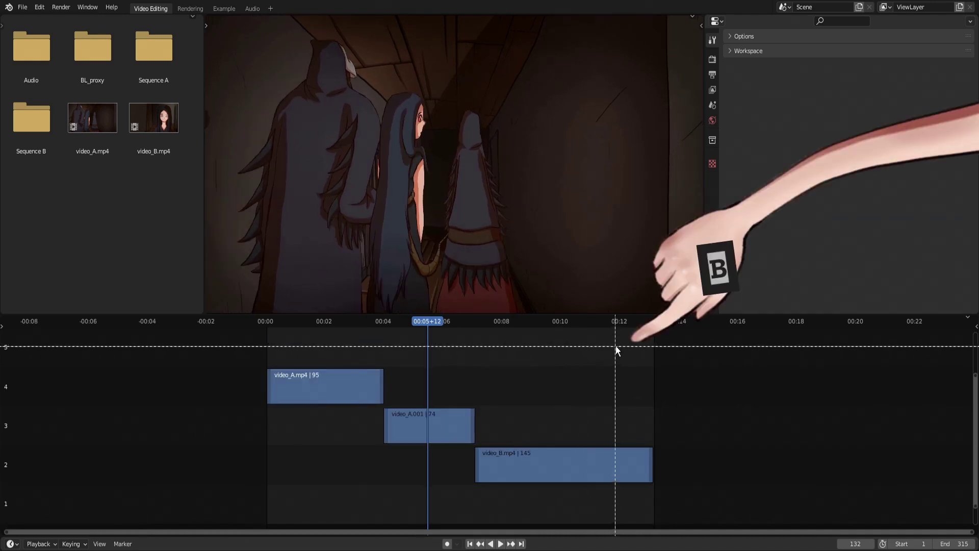
left_click_drag(626, 340, 314, 495)
key("g")
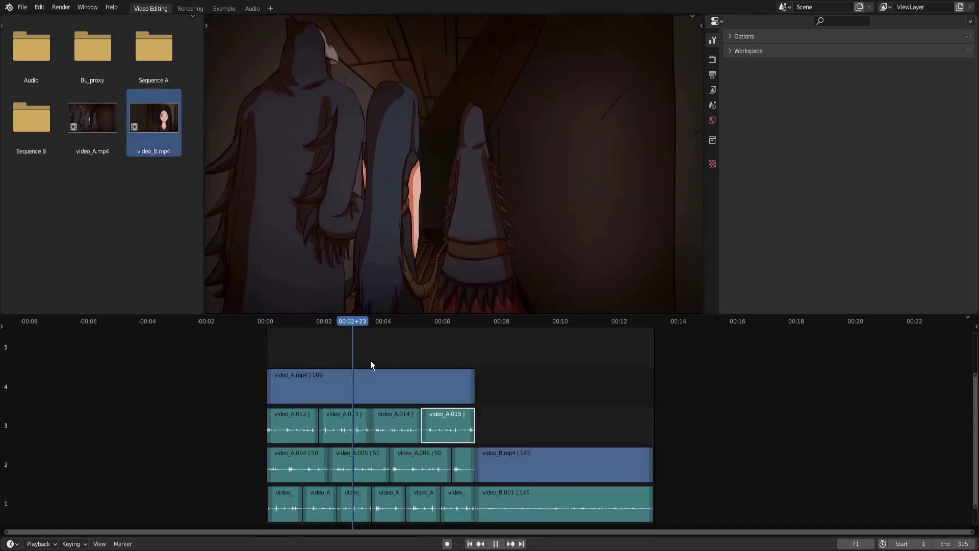
Box-select all the video_A audio strips on channels 1 to 3 and group them into a meta strip.
left_click_drag(370, 365, 459, 365)
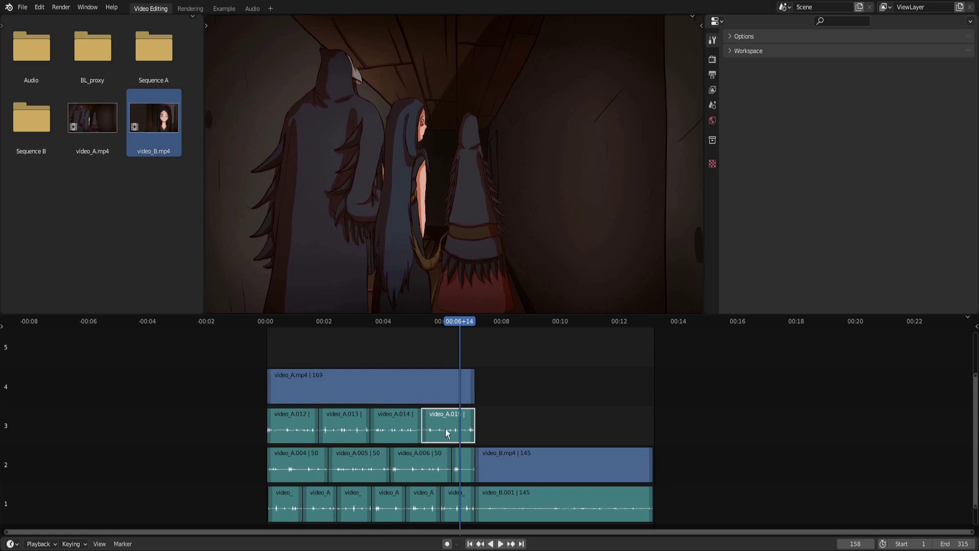
left_click_drag(458, 413, 283, 513)
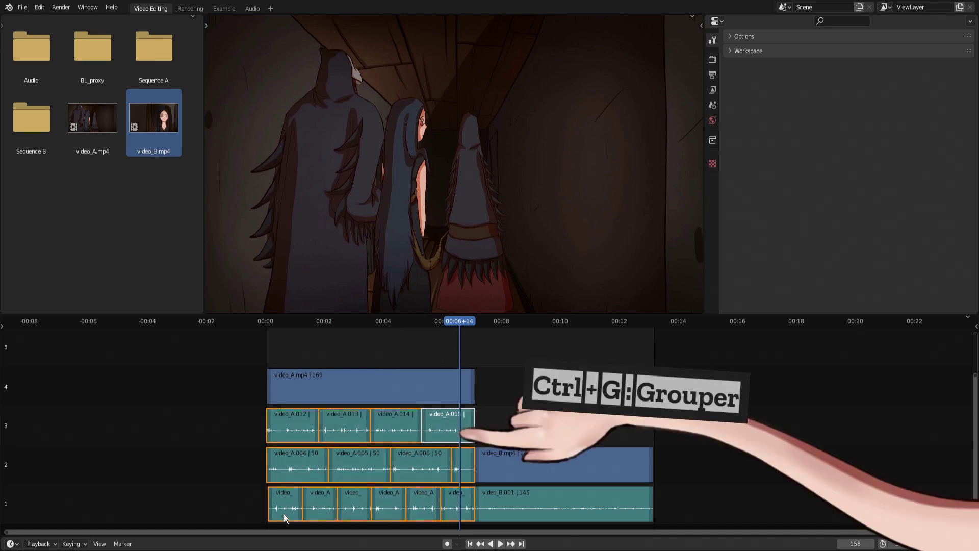
key("ctrl+g")
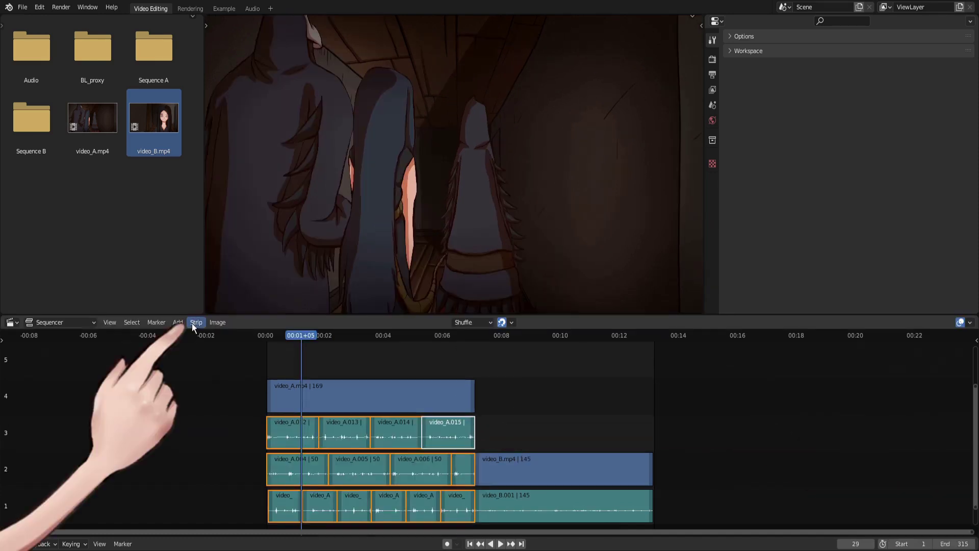
left_click(194, 322)
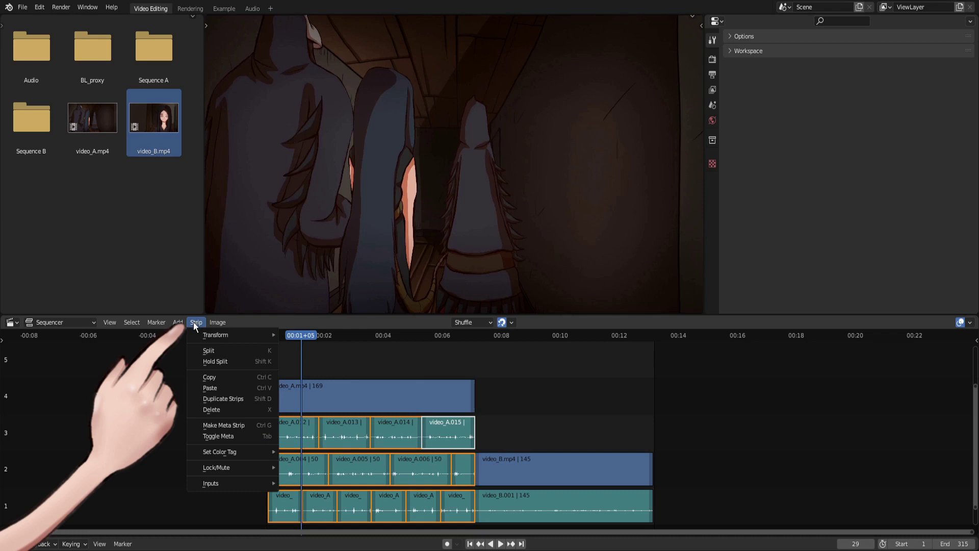
left_click(250, 426)
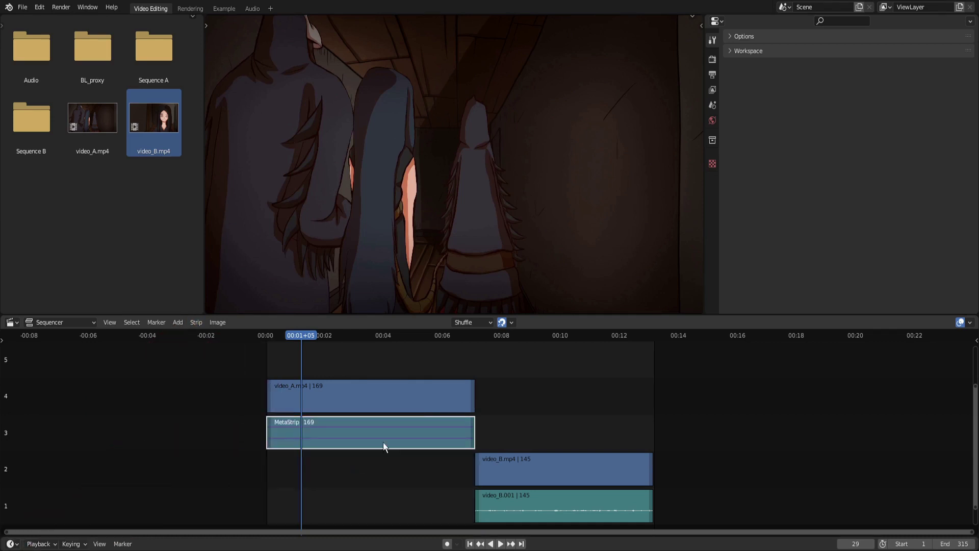
Reposition the MetaStrip in the timeline, then open it and scrub through the audio strips inside.
left_click_drag(383, 442, 384, 512)
key("g")
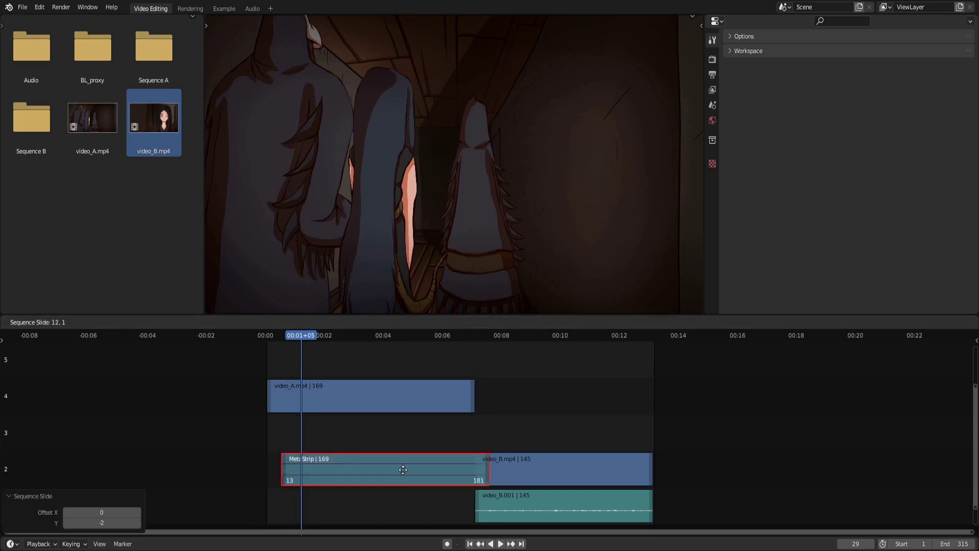
left_click(500, 399)
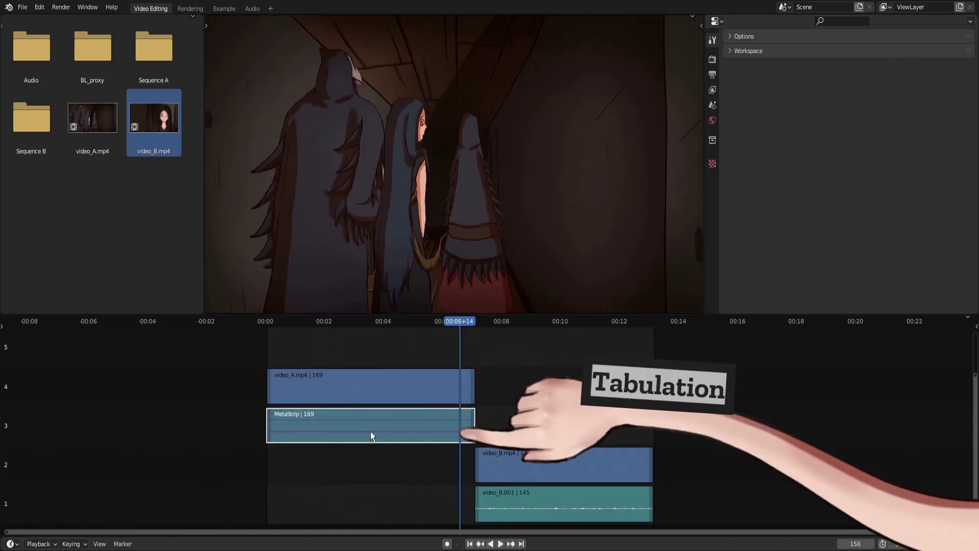
key("Tab")
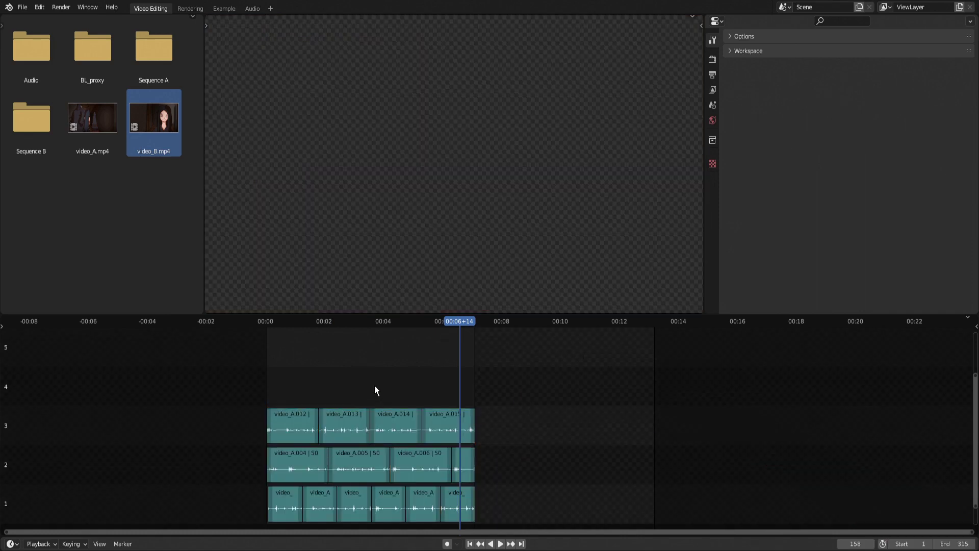
left_click_drag(374, 385, 453, 384)
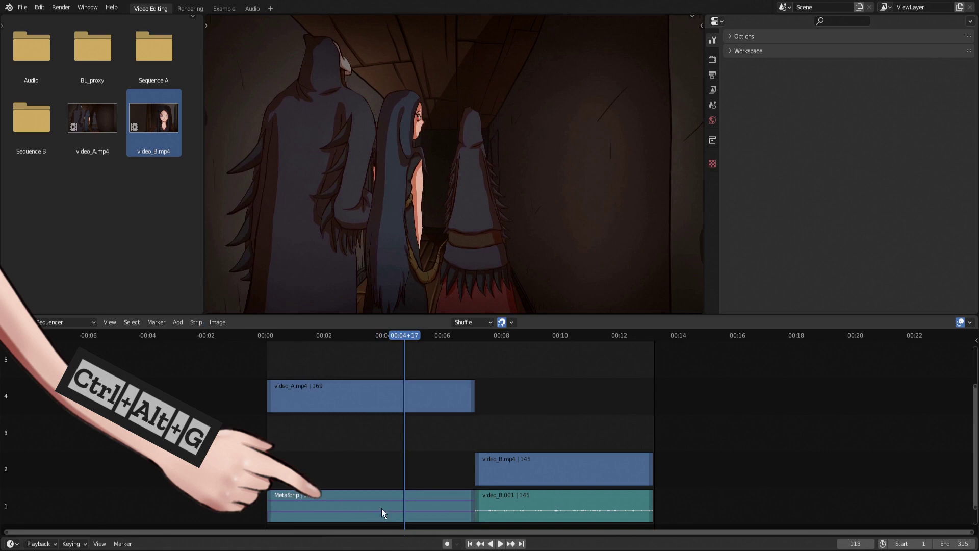
Ungroup the MetaStrip on channel 1 back into its individual audio strips.
left_click(378, 494)
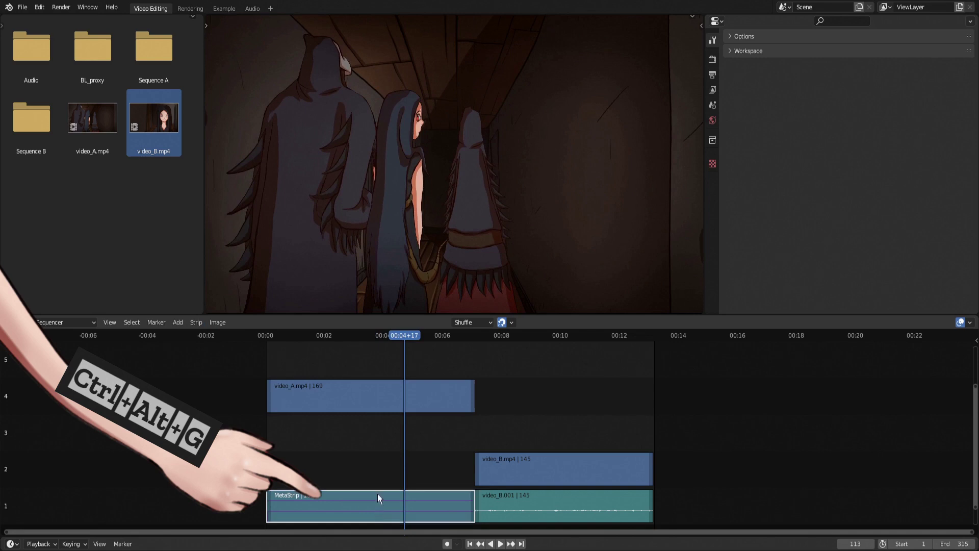
key("ctrl+alt+g")
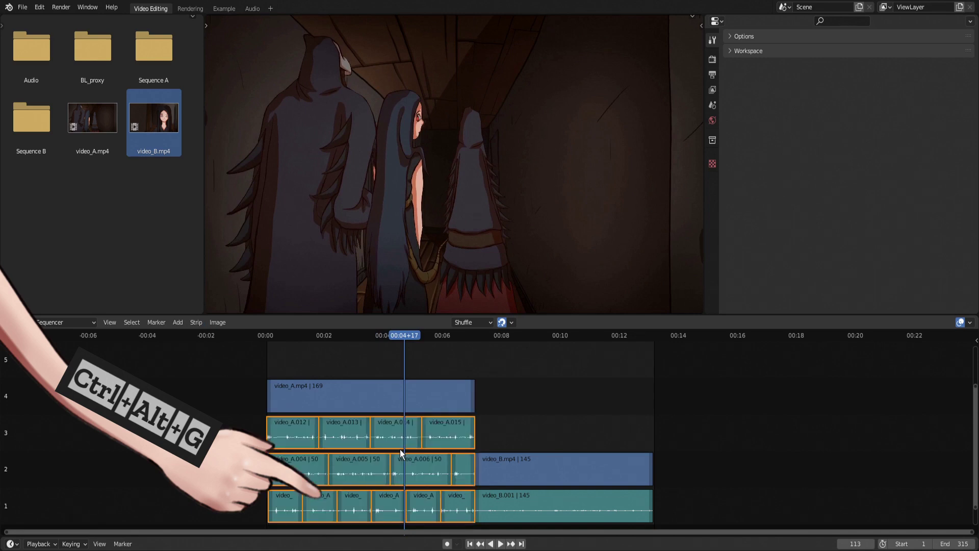
key("ctrl+z")
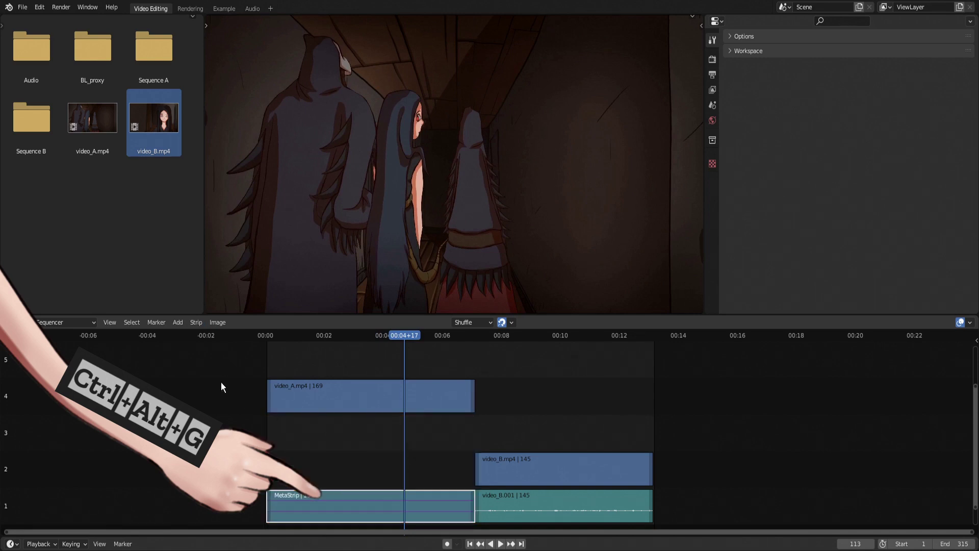
left_click(196, 322)
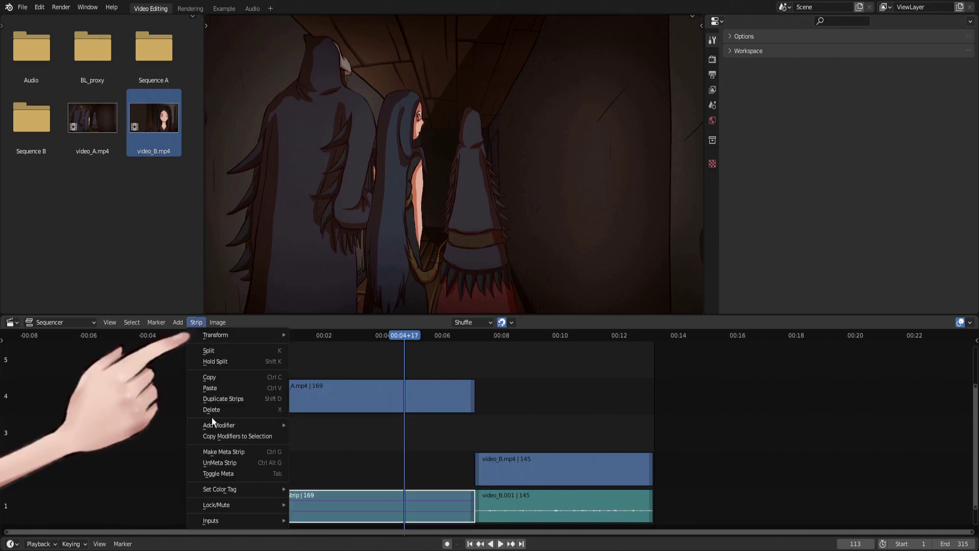
left_click(248, 466)
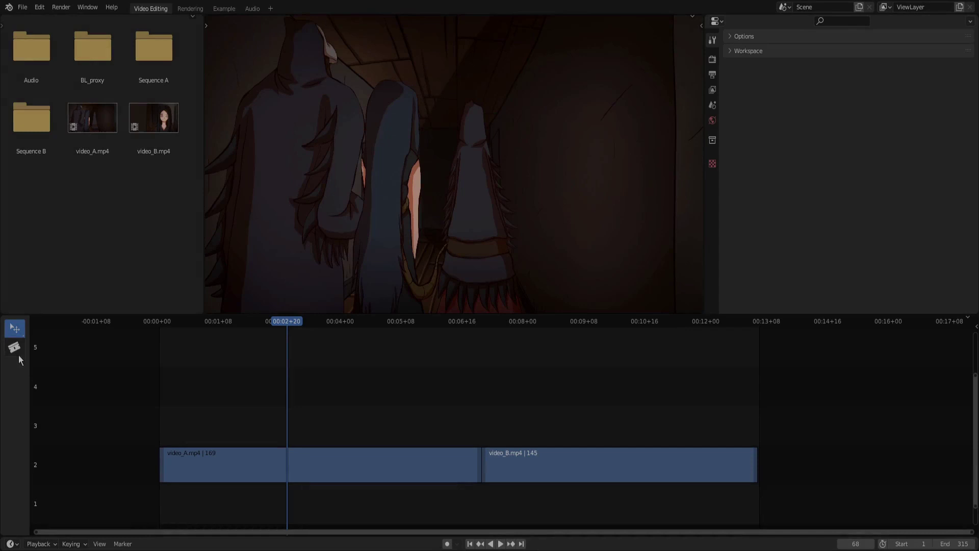
Split the video_A.mp4 strip at several points along its length with the Blade tool.
left_click(14, 349)
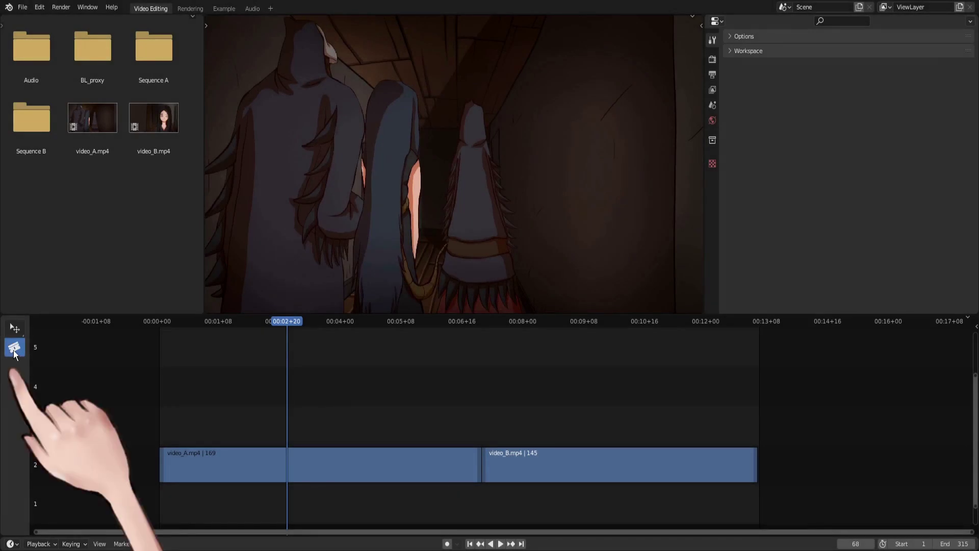
left_click(209, 461)
left_click(236, 463)
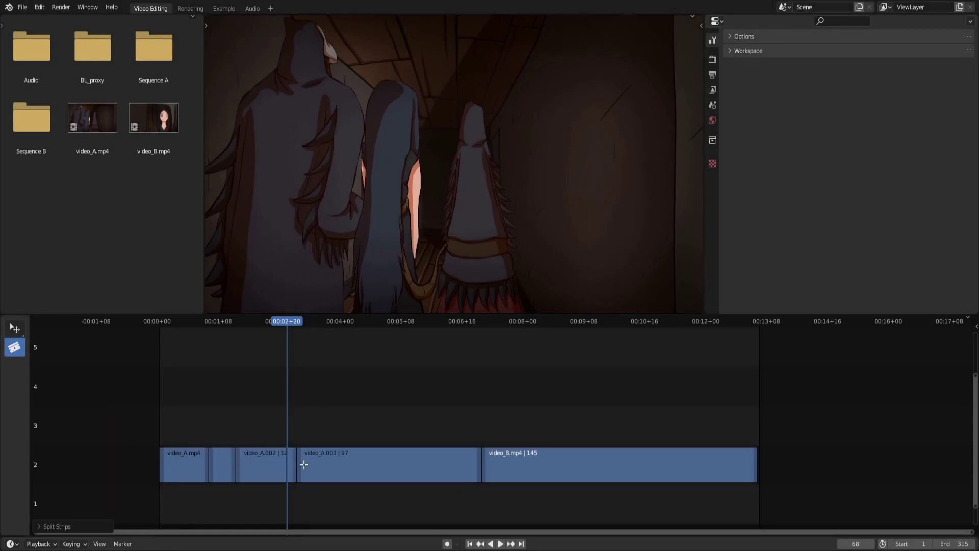
left_click(410, 472)
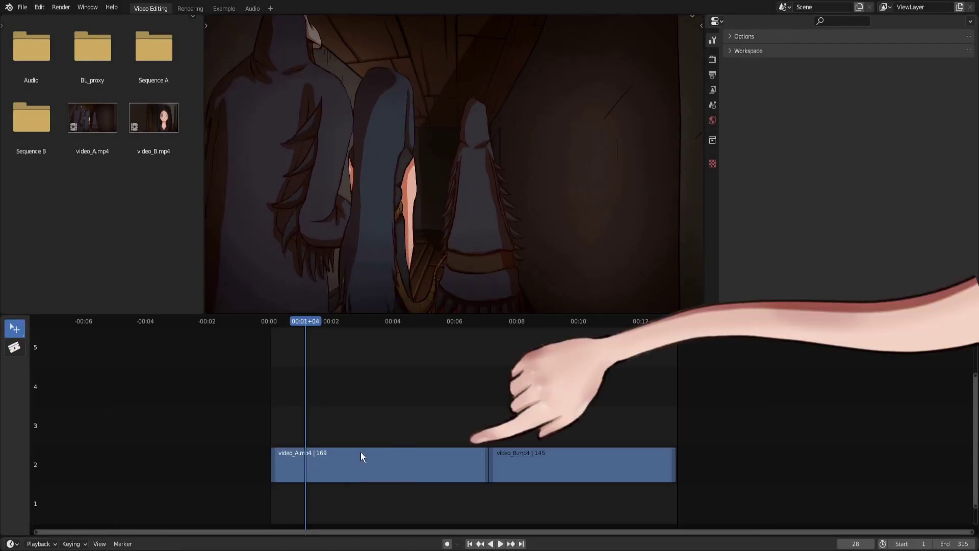
Select the video_A.mp4 strip and split it at the playhead on frames 42, 65 and 96.
left_click(332, 469)
left_click(324, 428)
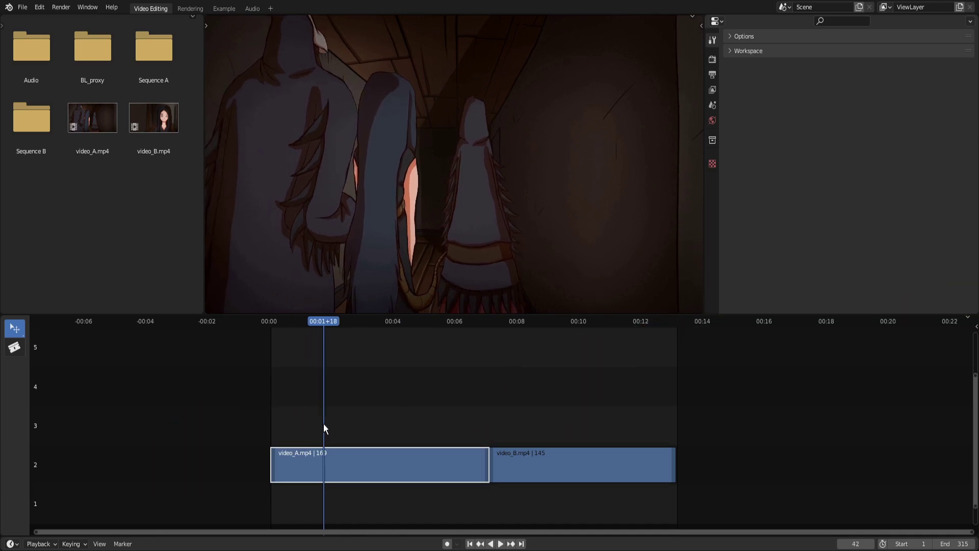
key("k")
left_click(354, 429)
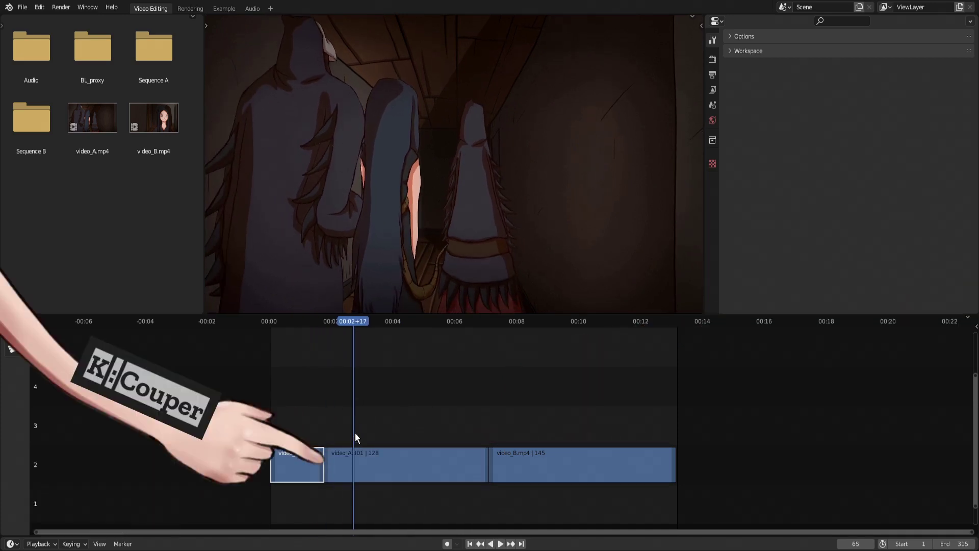
key("k")
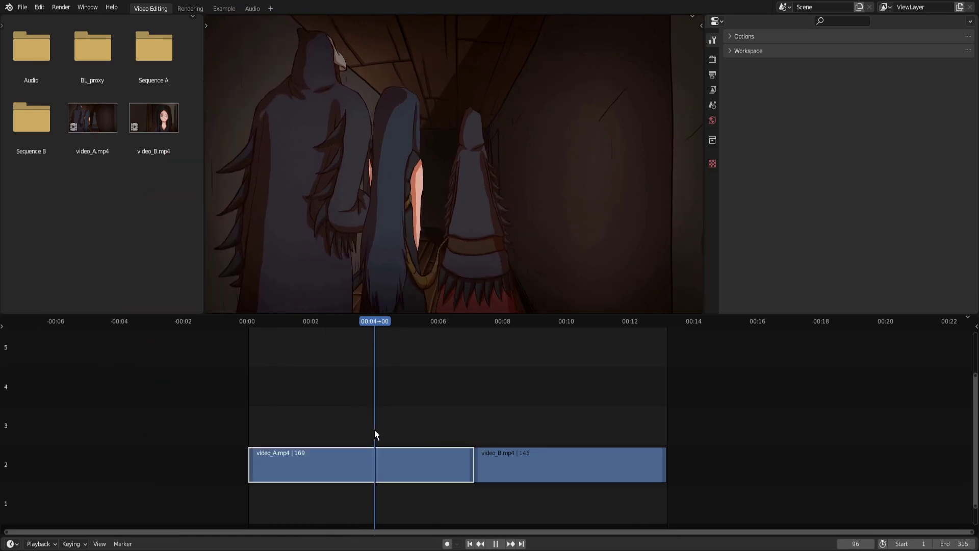
key("k")
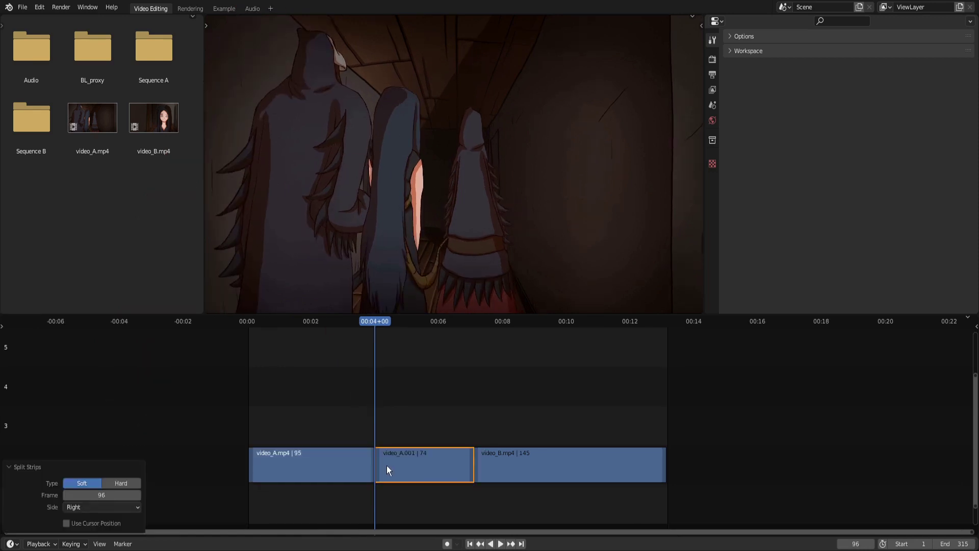
Extend the end of the first video_A.mp4 piece by 64 frames on channel 3 and hard-split it at frame 96.
left_click_drag(360, 467, 457, 427)
key("space")
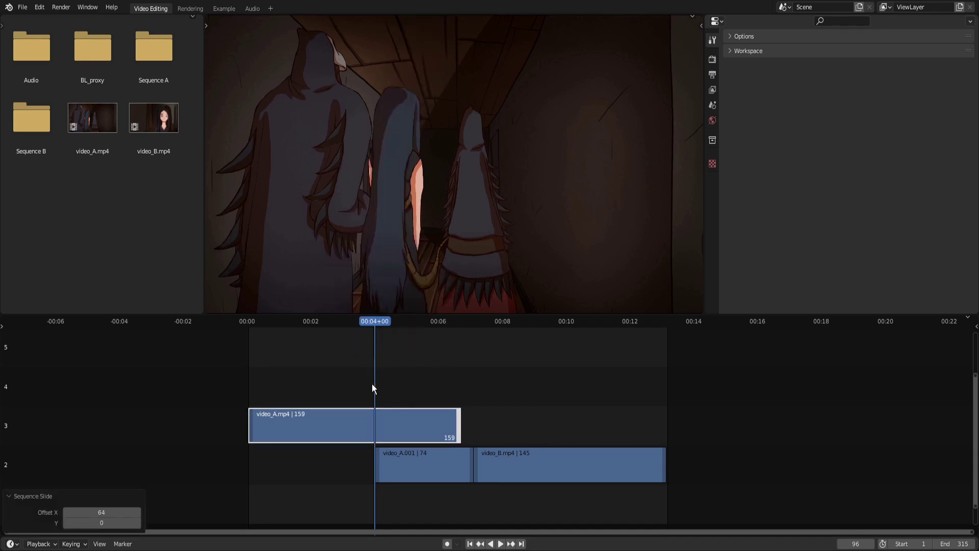
left_click_drag(406, 388, 376, 403)
key("shift+k")
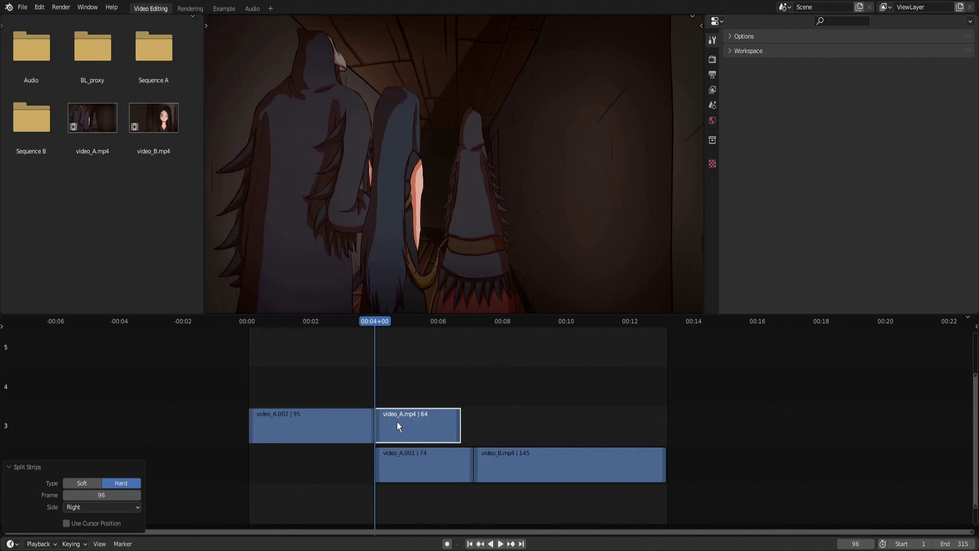
Move the piece after the hard split farther along channel 3 and try to extend the end of the piece before it.
left_click_drag(397, 422, 582, 422)
left_click_drag(370, 421, 458, 422)
left_click_drag(360, 384, 440, 400)
key("space")
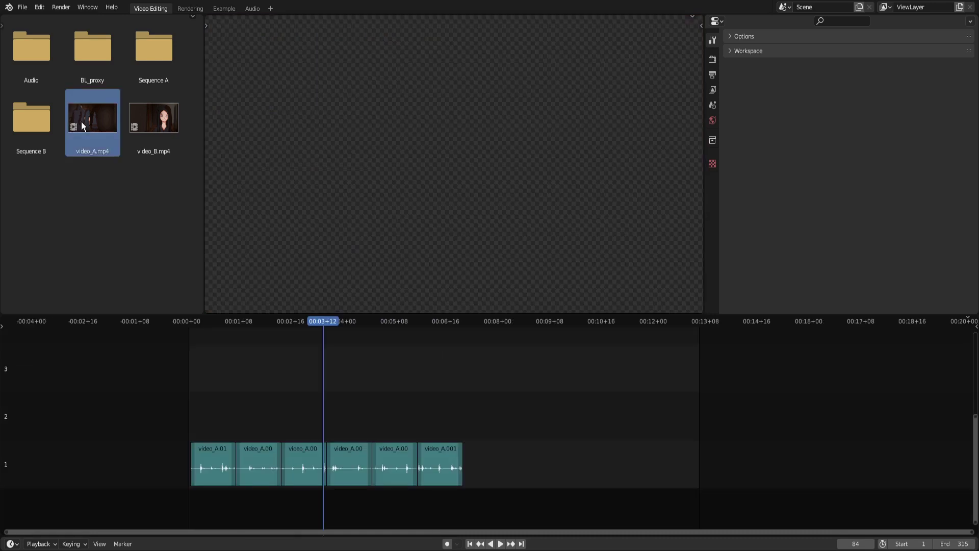
Add video_A.mp4 on channel 2 above the split audio strips and place video_B.mp4 with its audio directly after it.
left_click_drag(83, 126, 299, 422)
left_click(151, 425)
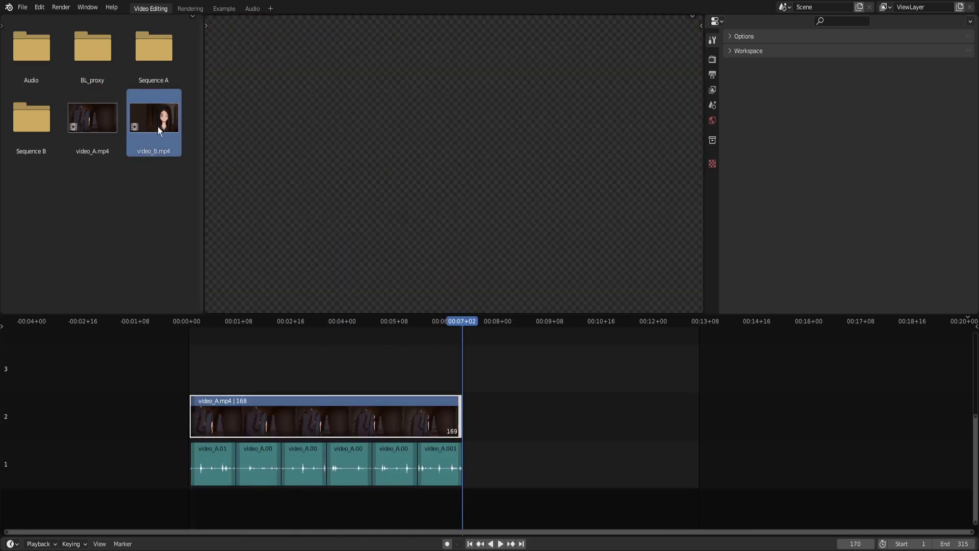
left_click_drag(160, 131, 415, 332)
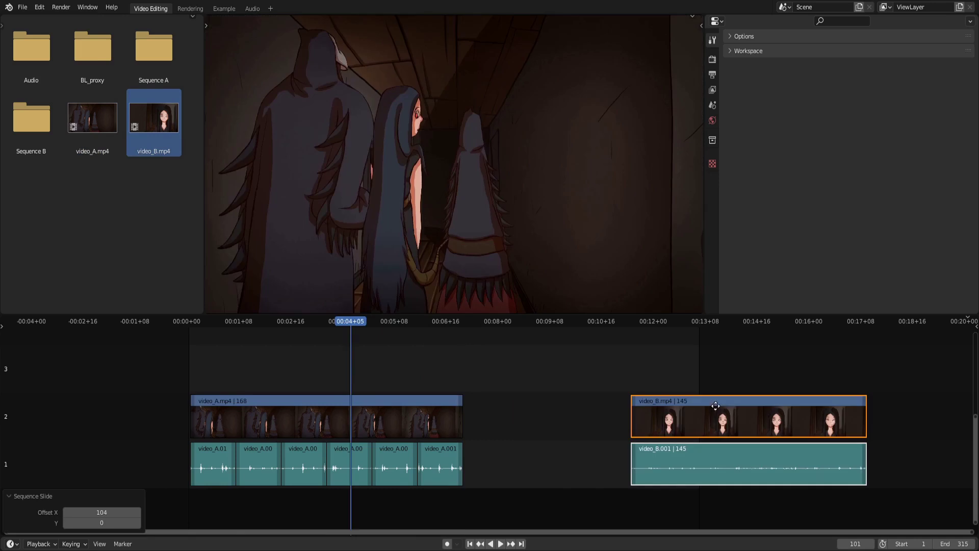
left_click(412, 381)
key("space")
left_click_drag(411, 381, 526, 403)
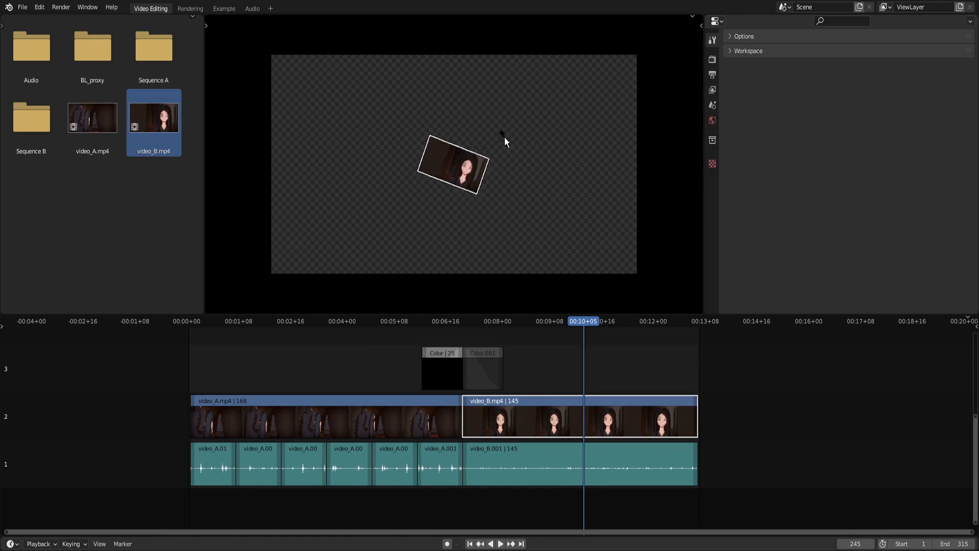
Scale up the small tilted video_B.mp4 image in the preview until it extends beyond the frame.
left_click(494, 121)
key("s")
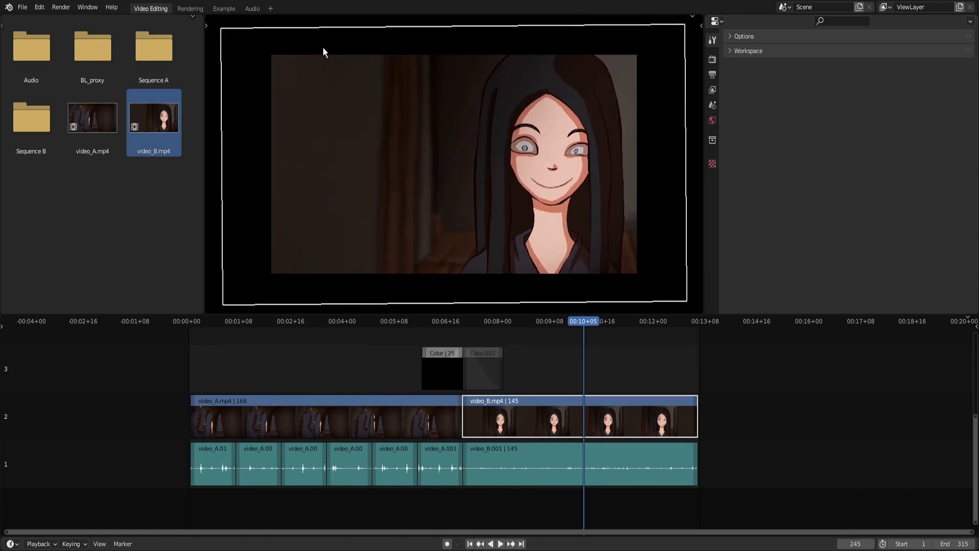